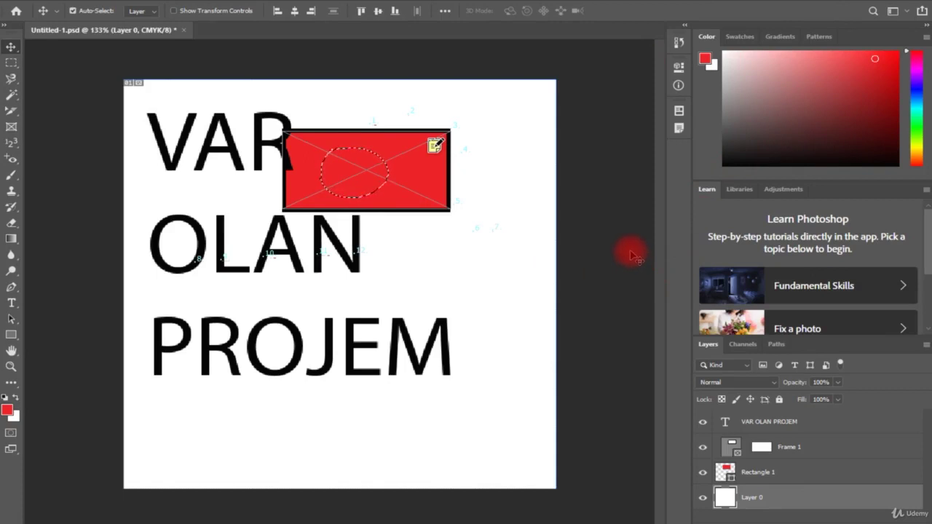
# Step: Rasterize the red Rectangle 1 shape and its smart object by brushing on it
pyautogui.click(11, 174)
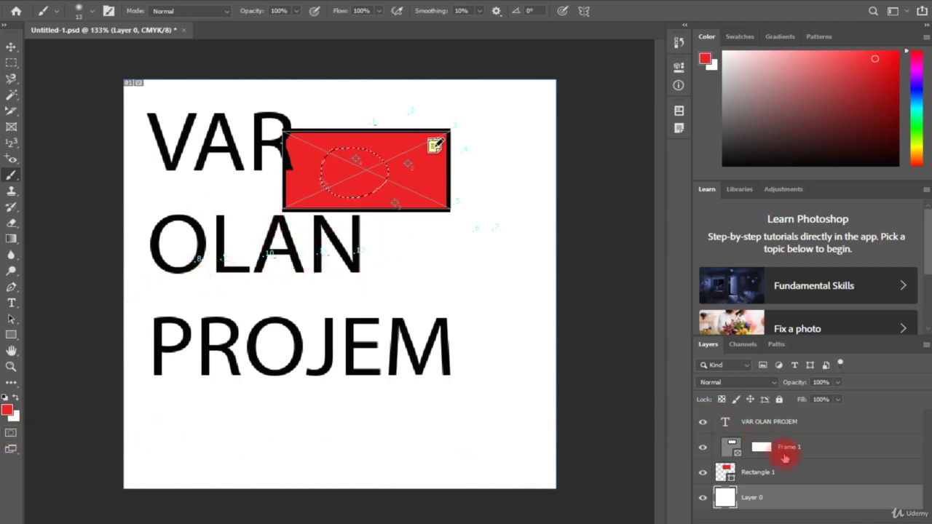
pyautogui.click(785, 468)
pyautogui.click(387, 230)
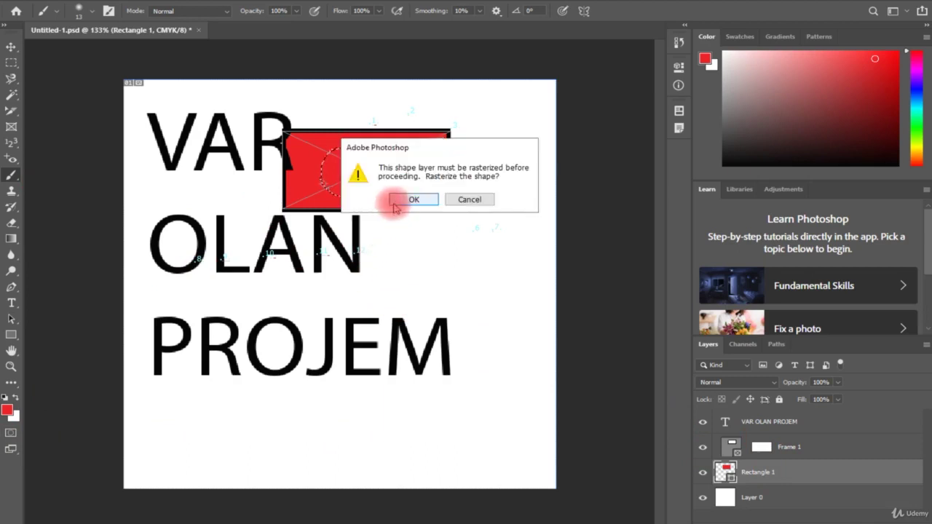
pyautogui.click(420, 203)
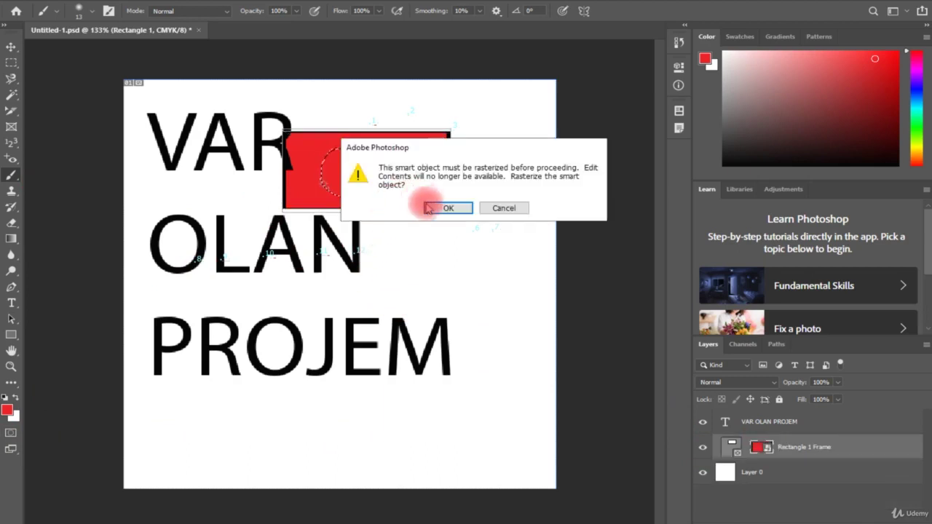
pyautogui.click(421, 206)
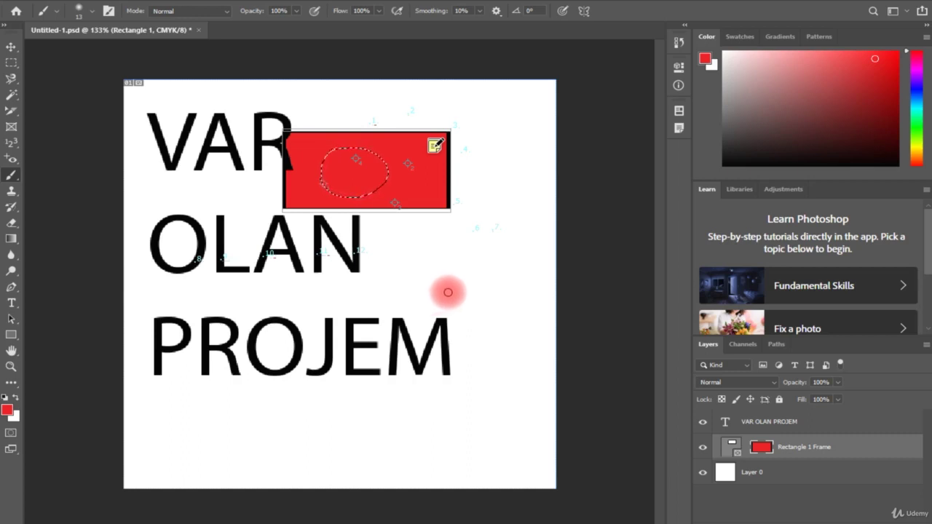
# Step: Clear the elliptical selection and drag the frame's left edge outward
pyautogui.hotkey('ctrl', 'd')
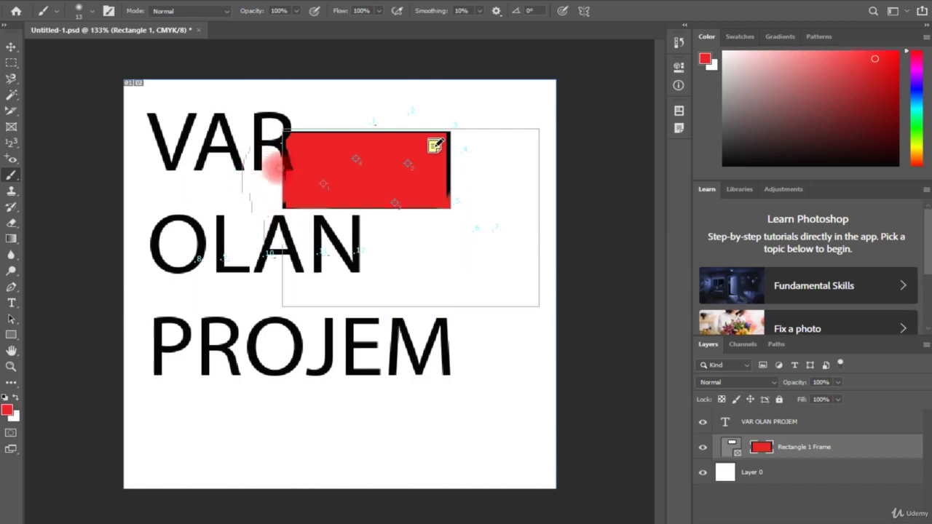
pyautogui.moveTo(284, 160); pyautogui.dragTo(242, 174)
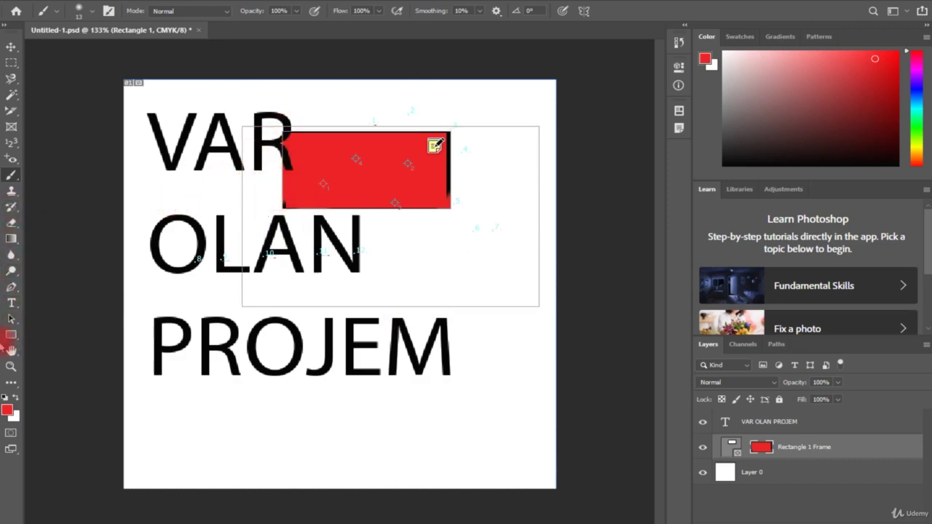
# Step: Draw a 479 × 216 px black-filled rectangle over PROJEM on the lower canvas
pyautogui.click(12, 334)
pyautogui.moveTo(138, 316); pyautogui.dragTo(510, 481)
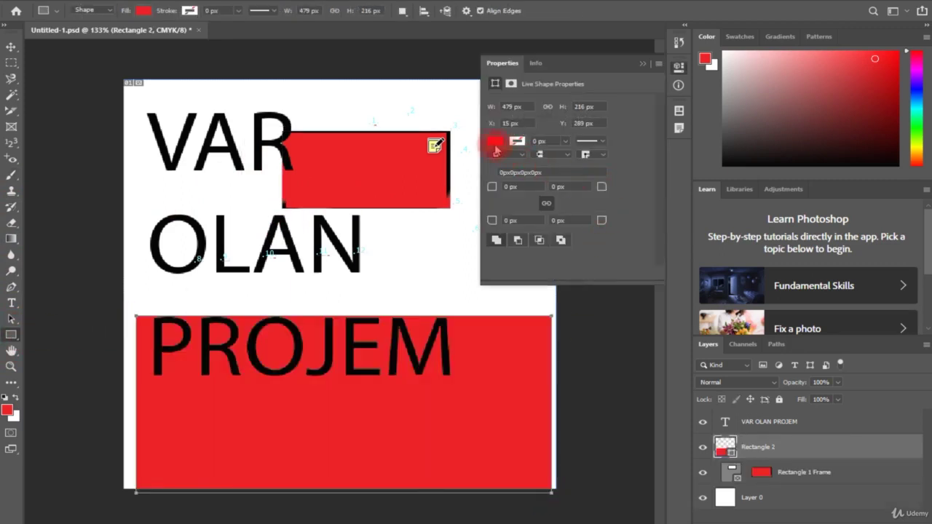
pyautogui.click(495, 142)
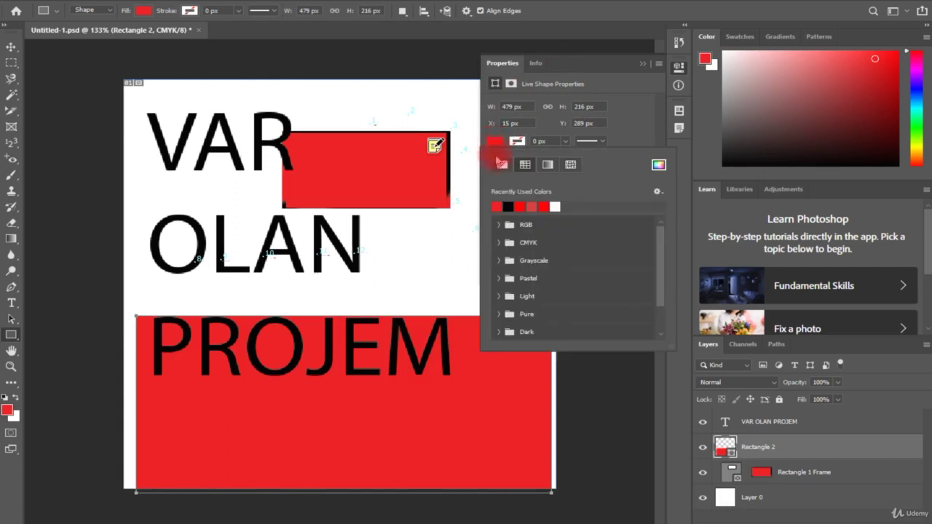
pyautogui.click(496, 207)
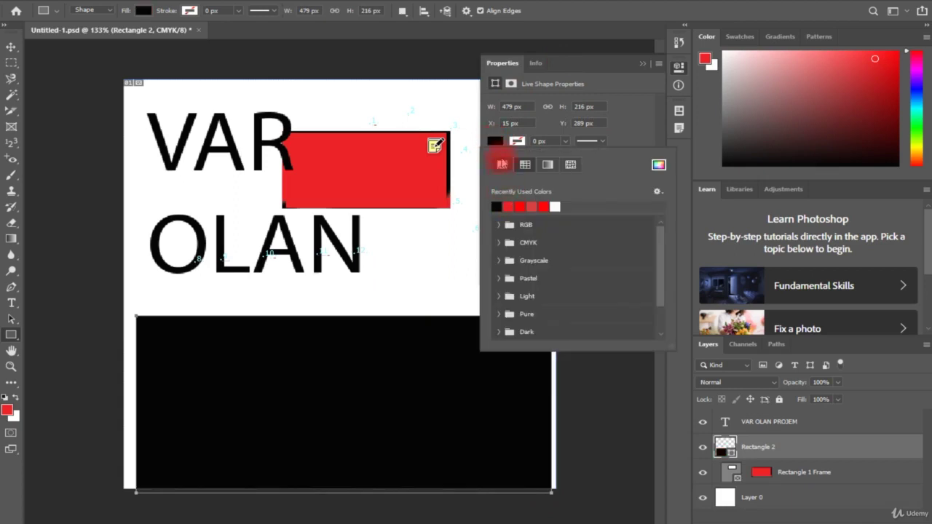
pyautogui.click(496, 141)
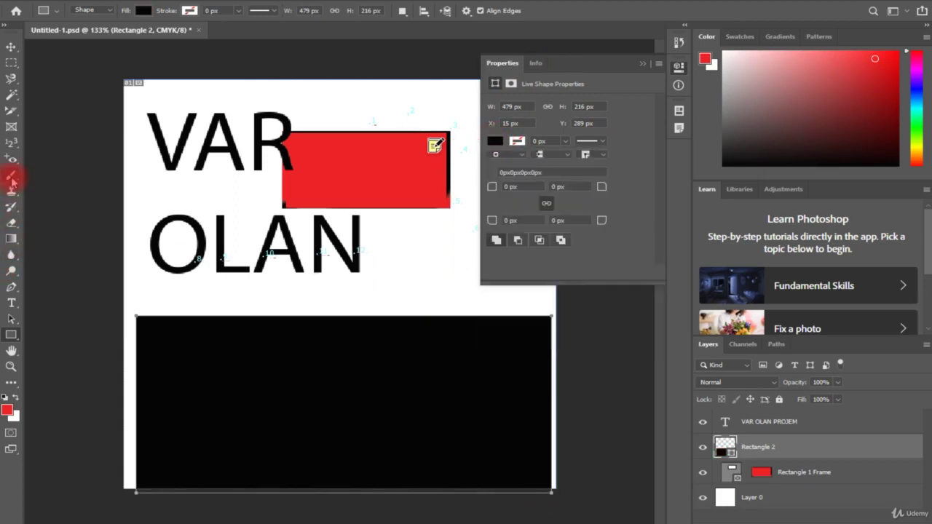
pyautogui.click(11, 175)
pyautogui.click(678, 67)
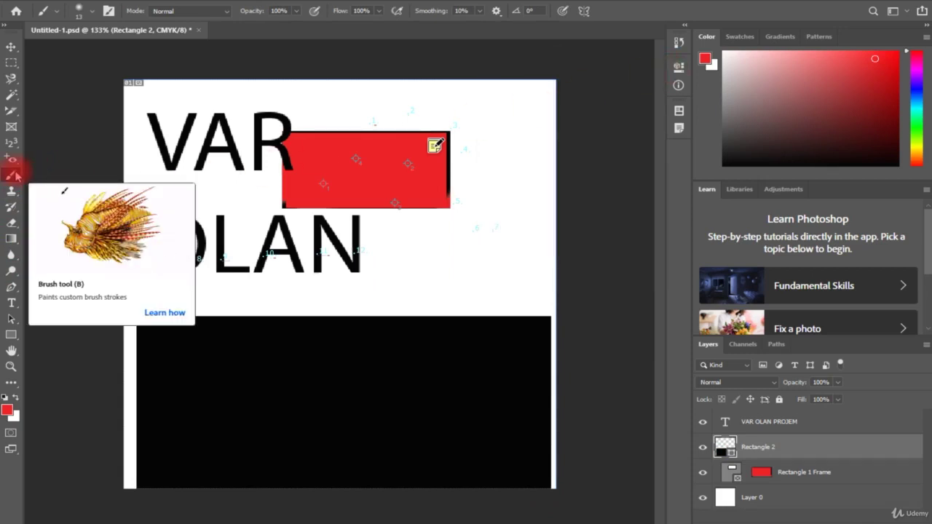
# Step: Rasterize Rectangle 2 and brush a red bow, figure-eight and cursive scribble onto it
pyautogui.click(256, 375)
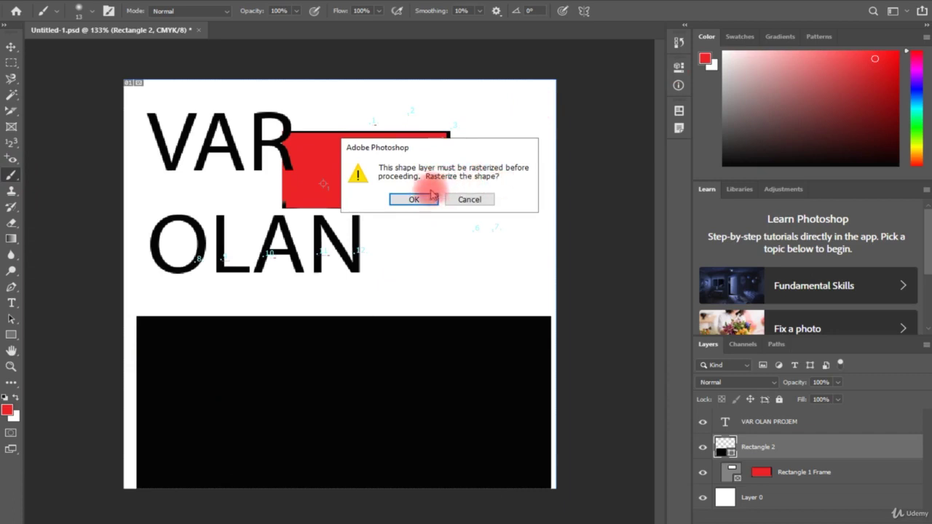
pyautogui.click(428, 200)
pyautogui.moveTo(243, 409)
pyautogui.mouseDown()
pyautogui.moveTo(402, 428)
pyautogui.moveTo(227, 406)
pyautogui.mouseUp()
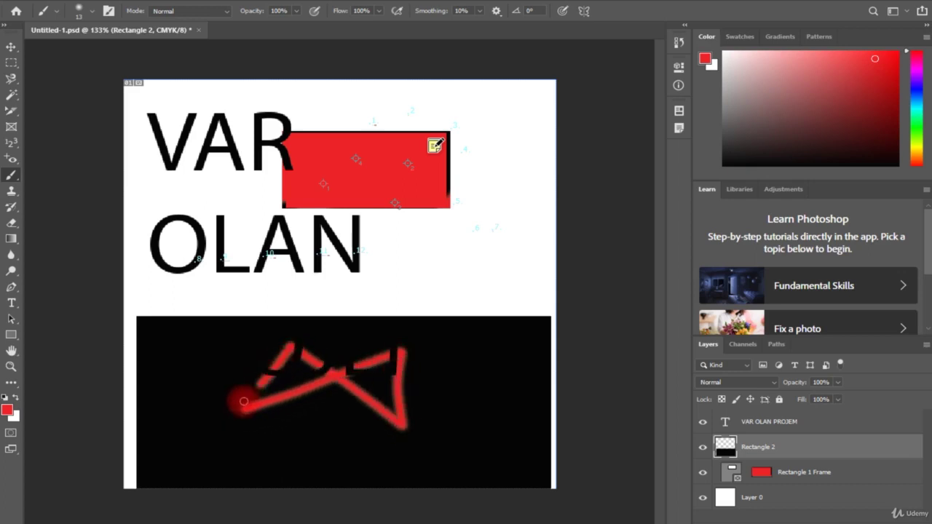
pyautogui.moveTo(292, 439); pyautogui.dragTo(290, 442)
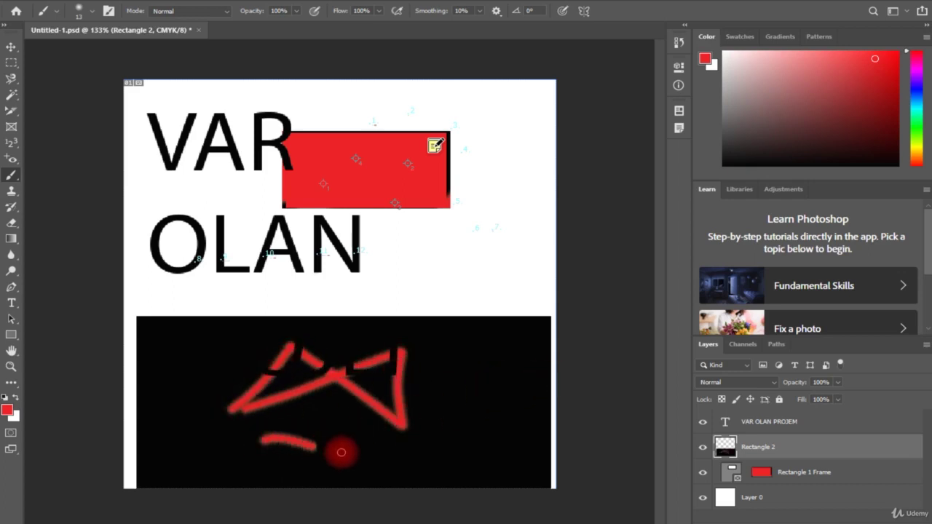
pyautogui.moveTo(412, 405)
pyautogui.mouseDown()
pyautogui.moveTo(505, 392)
pyautogui.moveTo(477, 440)
pyautogui.mouseUp()
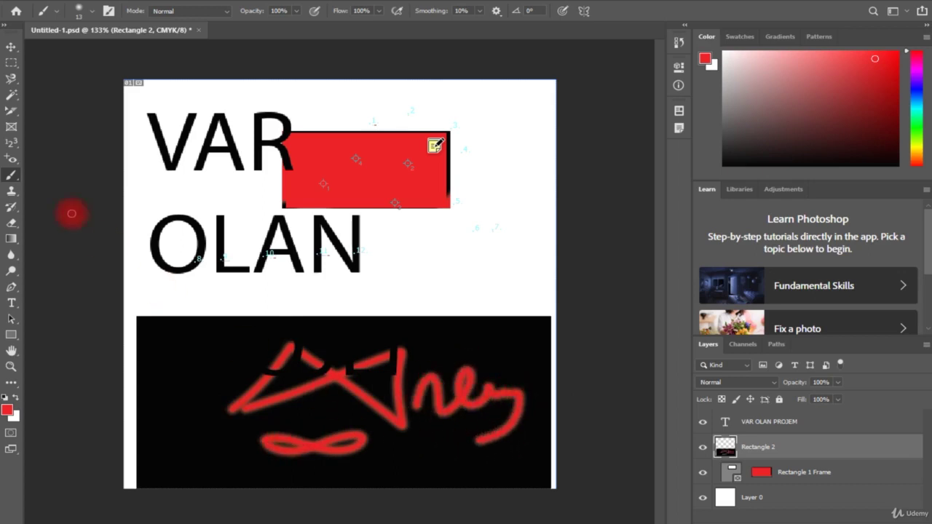
pyautogui.rightClick(11, 176)
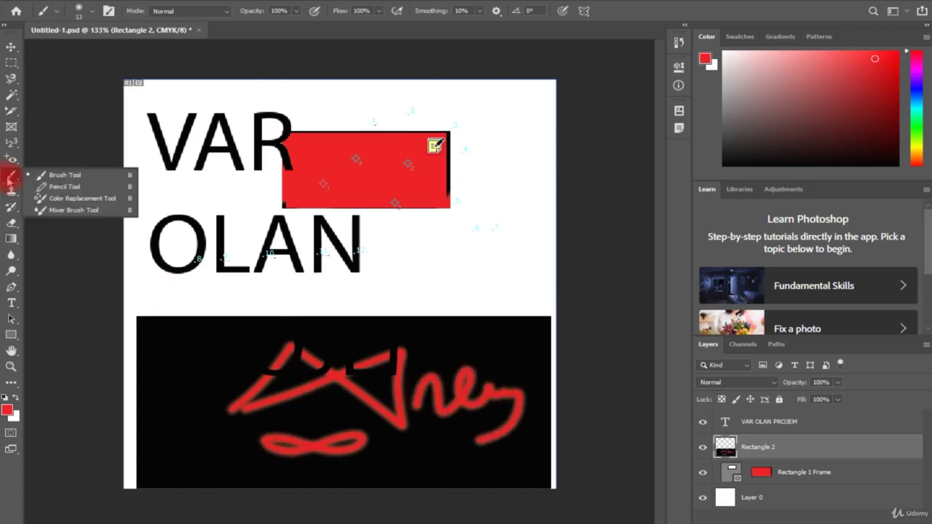
# Step: Draw a thin red pencil 8 and recolour the black patch beside it red
pyautogui.click(62, 186)
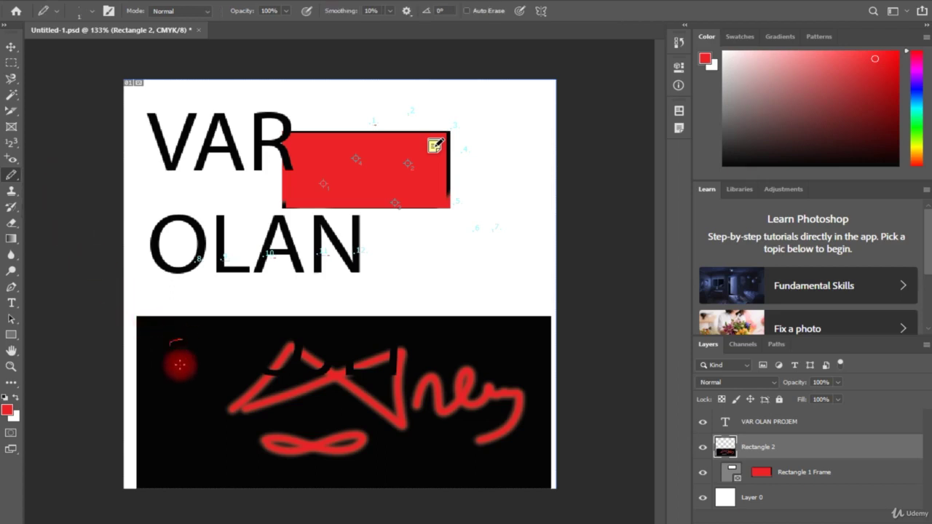
pyautogui.moveTo(180, 364); pyautogui.dragTo(168, 350)
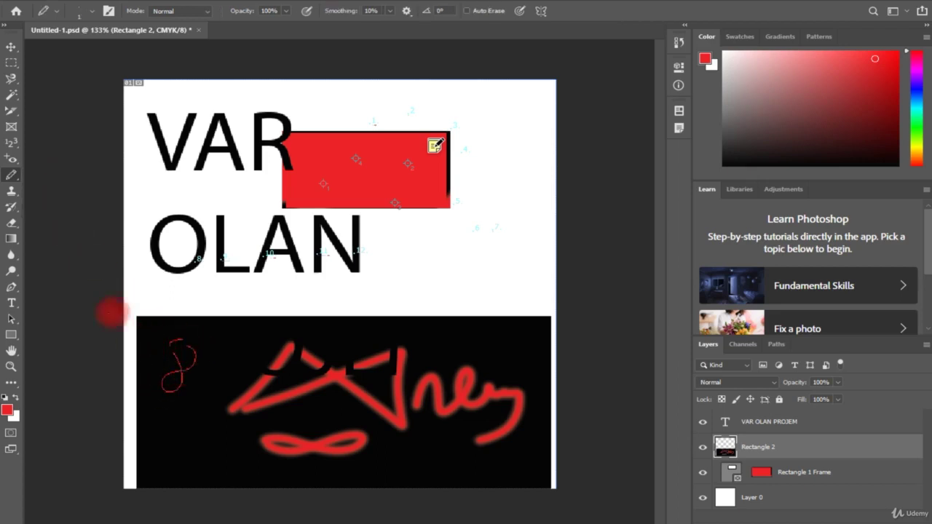
pyautogui.click(13, 166)
pyautogui.click(11, 175)
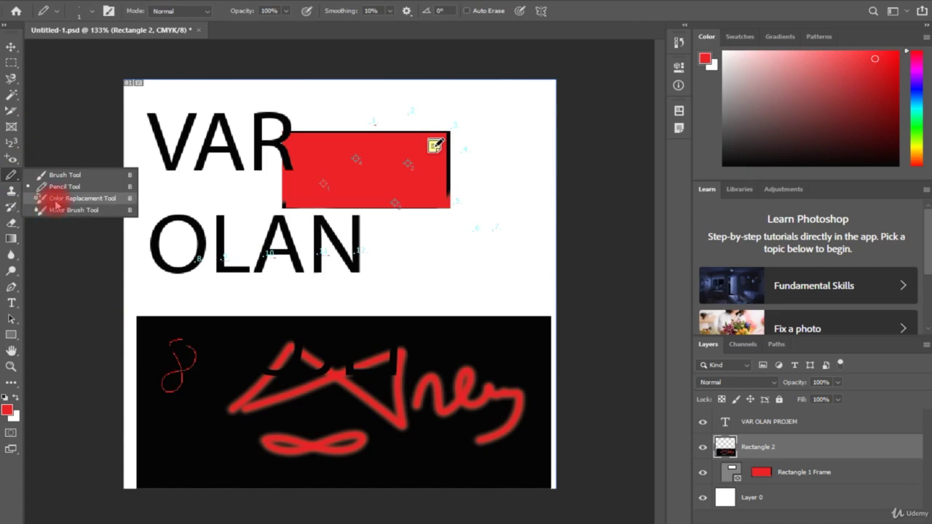
pyautogui.click(57, 205)
pyautogui.moveTo(204, 370)
pyautogui.mouseDown()
pyautogui.moveTo(237, 356)
pyautogui.moveTo(252, 366)
pyautogui.mouseUp()
# Step: Smear the red 8 and lower-left black area into brownish loops with the Mixer Brush
pyautogui.rightClick(12, 174)
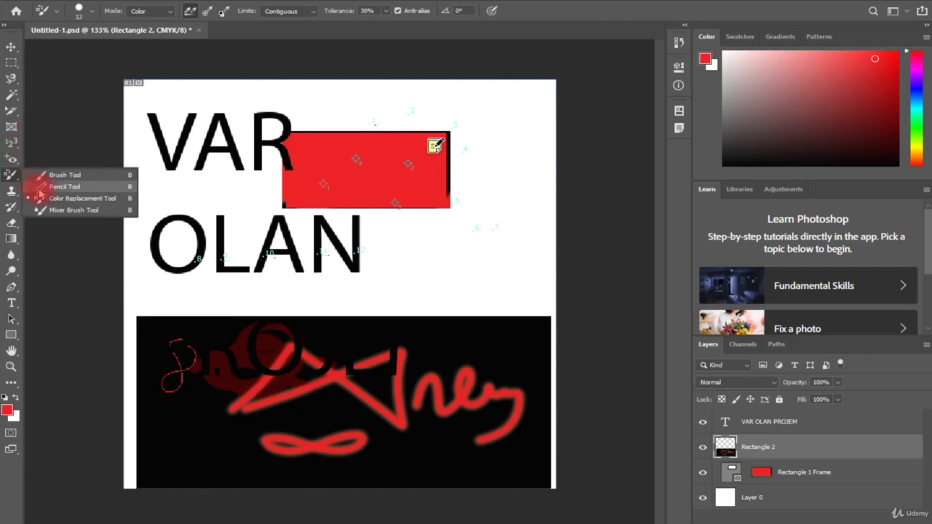
pyautogui.click(56, 210)
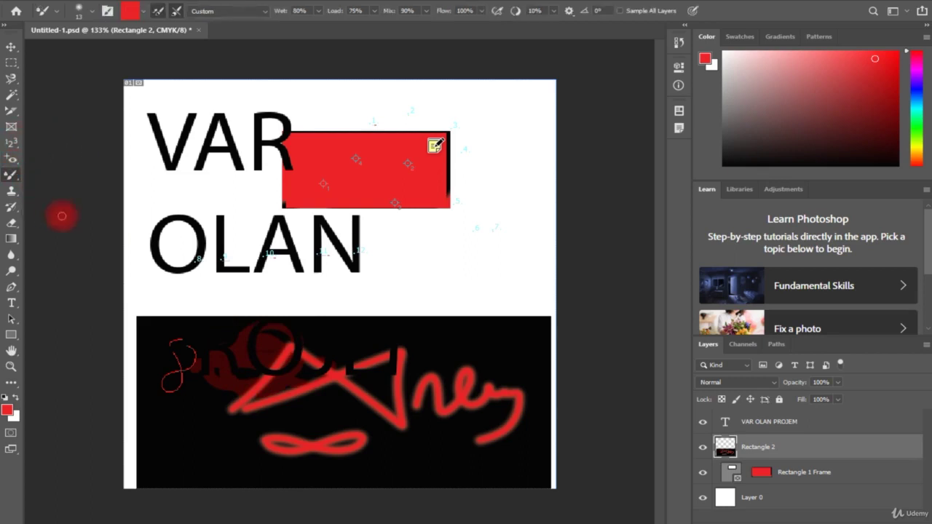
pyautogui.moveTo(208, 385); pyautogui.dragTo(179, 372)
pyautogui.moveTo(256, 364)
pyautogui.mouseDown()
pyautogui.moveTo(212, 370)
pyautogui.moveTo(204, 393)
pyautogui.moveTo(225, 413)
pyautogui.moveTo(214, 422)
pyautogui.moveTo(308, 425)
pyautogui.mouseUp()
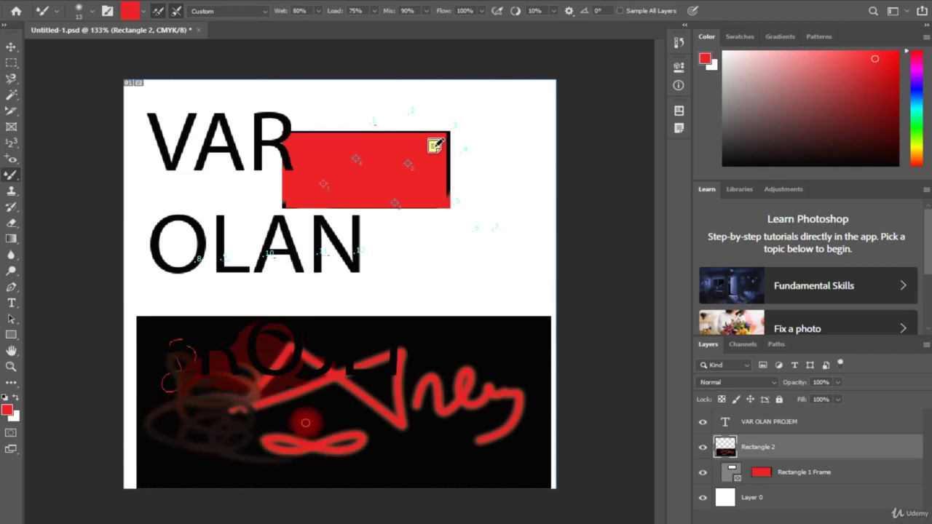
pyautogui.rightClick(15, 179)
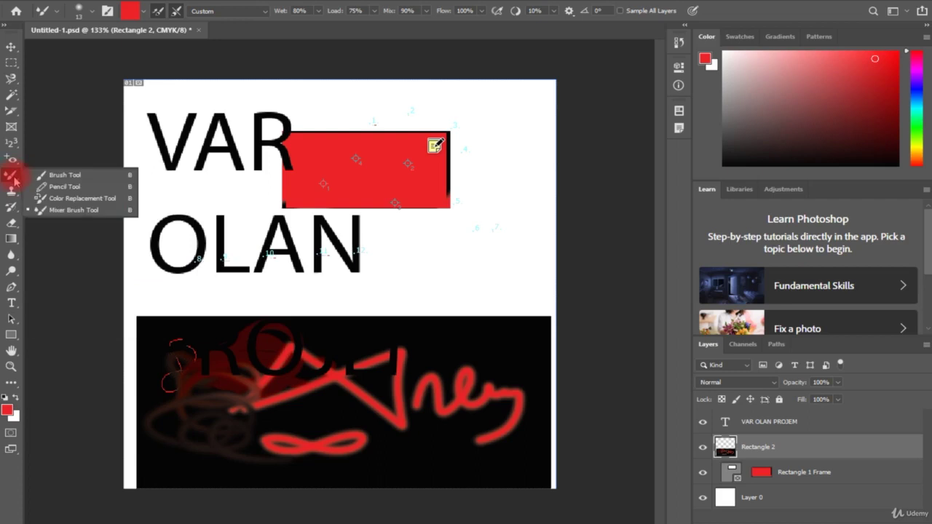
# Step: Clone a red arc and a soft black patch onto the white area above the black block
pyautogui.click(12, 192)
pyautogui.rightClick(12, 192)
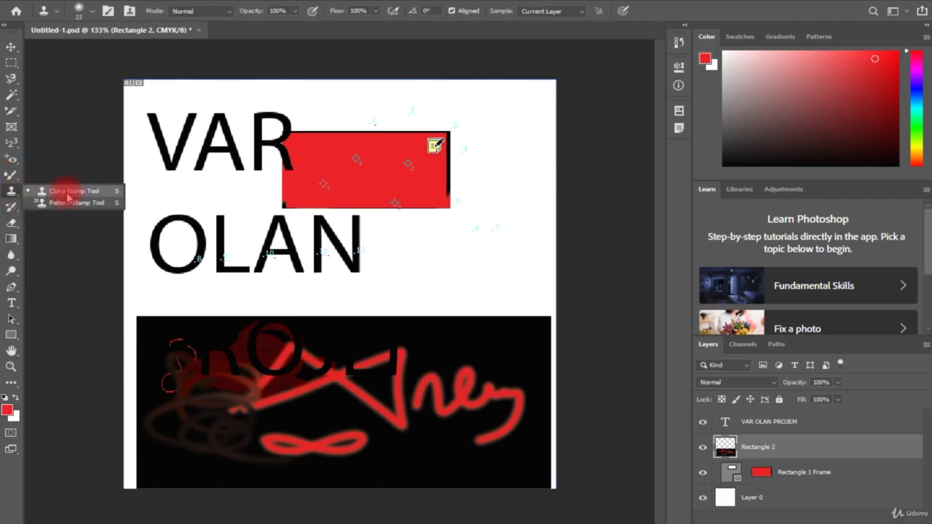
pyautogui.click(468, 302)
pyautogui.click(454, 206)
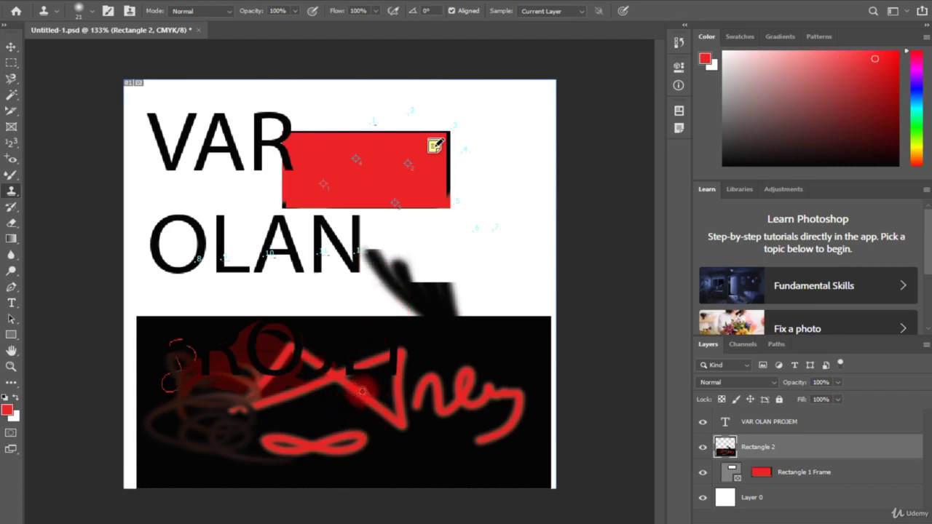
pyautogui.moveTo(375, 316)
pyautogui.mouseDown()
pyautogui.moveTo(370, 307)
pyautogui.moveTo(344, 318)
pyautogui.moveTo(339, 300)
pyautogui.moveTo(429, 308)
pyautogui.moveTo(366, 271)
pyautogui.moveTo(376, 408)
pyautogui.mouseUp()
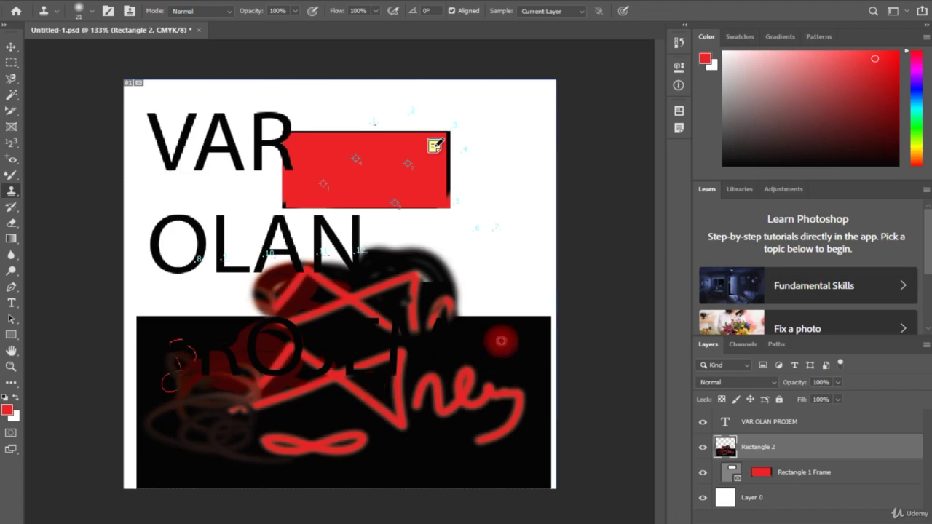
pyautogui.moveTo(501, 341)
pyautogui.mouseDown()
pyautogui.moveTo(523, 290)
pyautogui.moveTo(440, 354)
pyautogui.moveTo(516, 276)
pyautogui.moveTo(535, 286)
pyautogui.moveTo(463, 309)
pyautogui.moveTo(397, 314)
pyautogui.mouseUp()
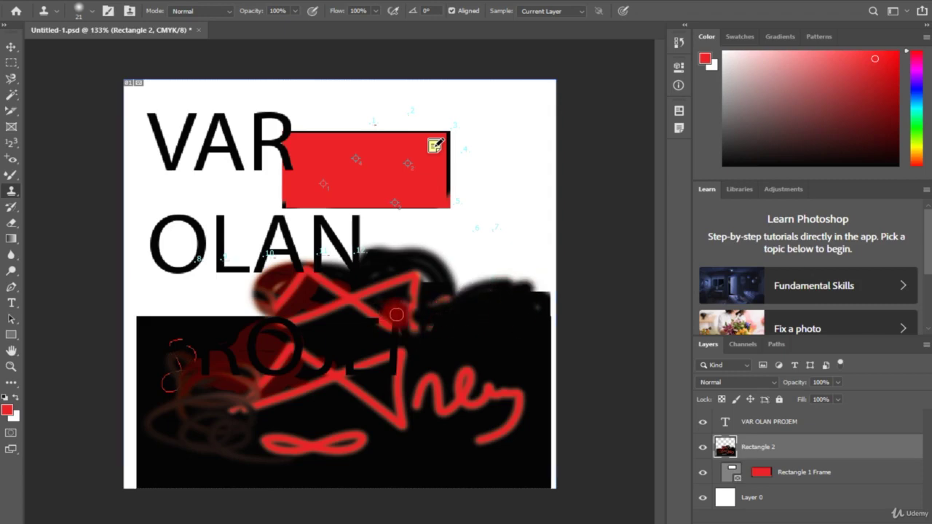
pyautogui.moveTo(11, 190); pyautogui.dragTo(70, 210)
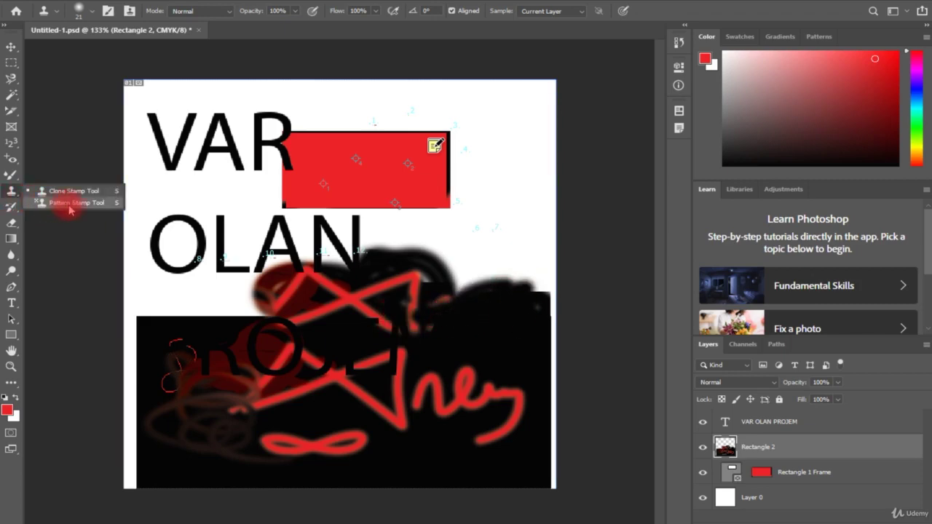
# Step: Stamp the green leaf pattern down the left edge, then pick the golden Trees pattern
pyautogui.moveTo(262, 295)
pyautogui.mouseDown()
pyautogui.moveTo(139, 299)
pyautogui.moveTo(134, 306)
pyautogui.moveTo(240, 313)
pyautogui.moveTo(139, 320)
pyautogui.moveTo(247, 284)
pyautogui.moveTo(270, 264)
pyautogui.moveTo(138, 259)
pyautogui.moveTo(241, 247)
pyautogui.moveTo(146, 233)
pyautogui.moveTo(209, 219)
pyautogui.moveTo(132, 215)
pyautogui.moveTo(134, 298)
pyautogui.moveTo(135, 255)
pyautogui.mouseUp()
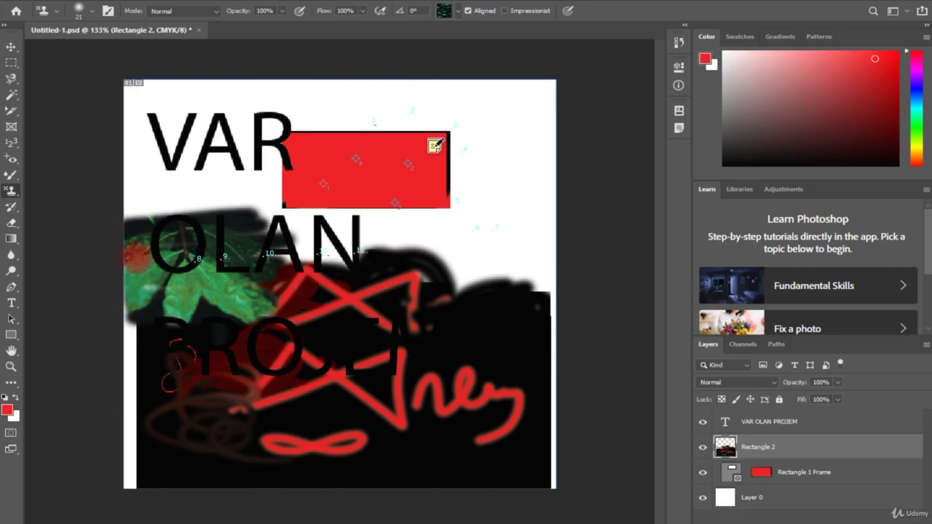
pyautogui.moveTo(131, 320)
pyautogui.mouseDown()
pyautogui.moveTo(128, 480)
pyautogui.moveTo(179, 451)
pyautogui.moveTo(131, 442)
pyautogui.moveTo(159, 339)
pyautogui.moveTo(182, 364)
pyautogui.moveTo(148, 389)
pyautogui.moveTo(148, 365)
pyautogui.moveTo(307, 332)
pyautogui.mouseUp()
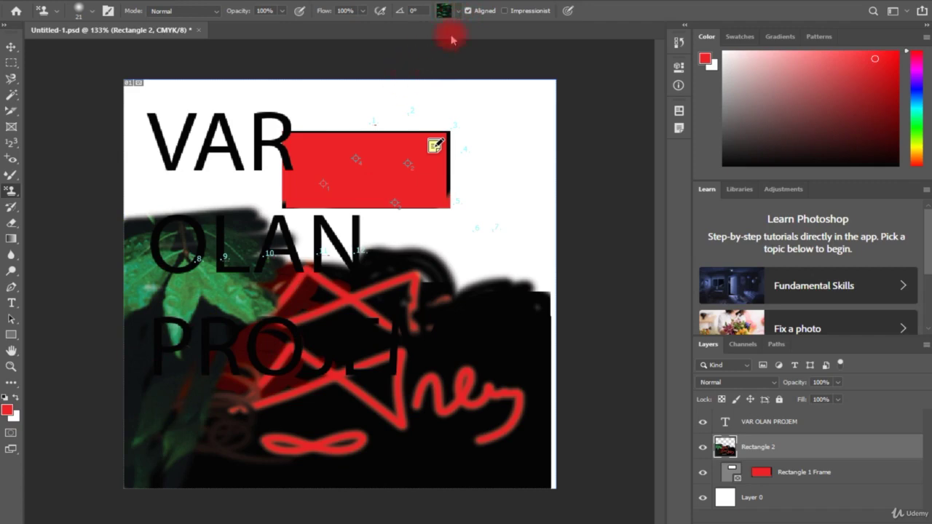
pyautogui.click(459, 12)
pyautogui.click(377, 36)
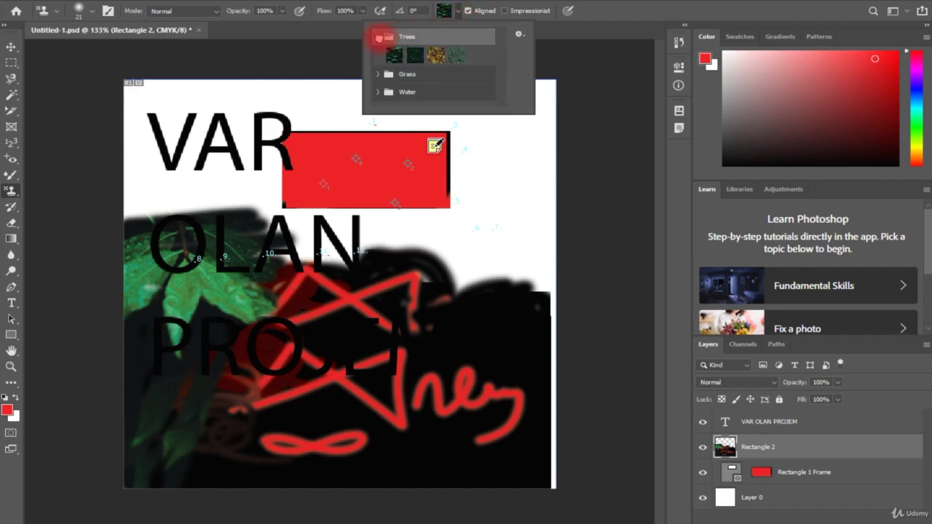
pyautogui.click(449, 59)
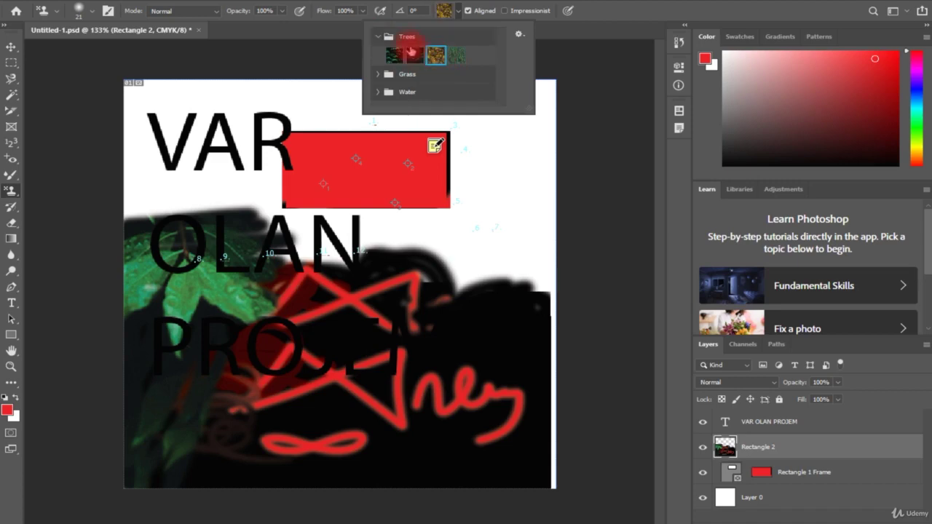
# Step: Paint the golden trees pattern in a large loop around the red rectangle's right end
pyautogui.moveTo(407, 157); pyautogui.dragTo(437, 190)
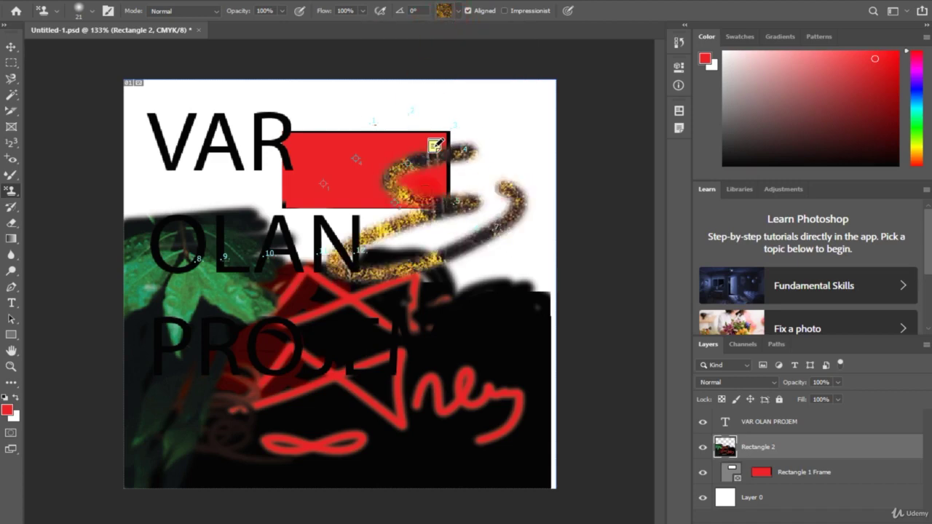
pyautogui.moveTo(386, 262)
pyautogui.mouseDown()
pyautogui.moveTo(415, 203)
pyautogui.moveTo(451, 240)
pyautogui.moveTo(485, 215)
pyautogui.mouseUp()
pyautogui.moveTo(427, 240)
pyautogui.mouseDown()
pyautogui.moveTo(495, 219)
pyautogui.moveTo(481, 161)
pyautogui.moveTo(379, 146)
pyautogui.moveTo(397, 240)
pyautogui.mouseUp()
pyautogui.moveTo(353, 208); pyautogui.dragTo(371, 193)
pyautogui.moveTo(423, 211); pyautogui.dragTo(423, 211)
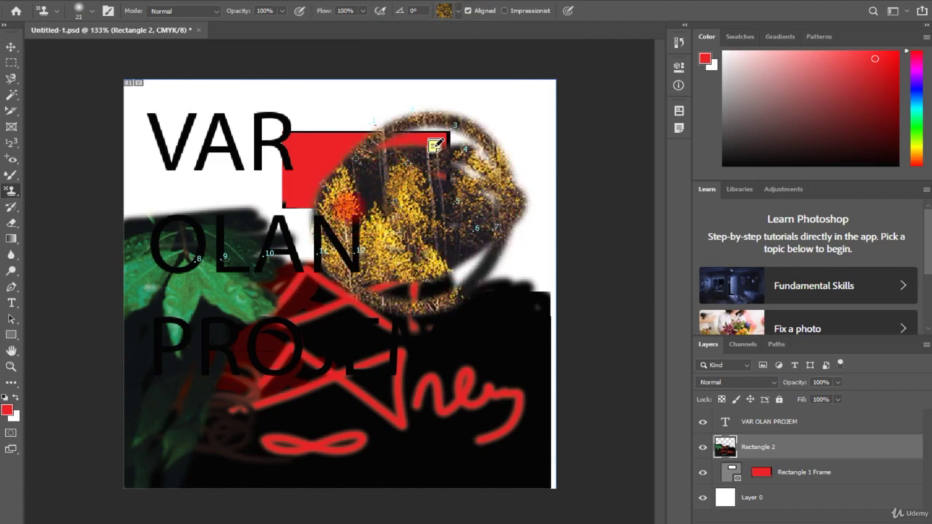
pyautogui.moveTo(383, 178); pyautogui.dragTo(430, 182)
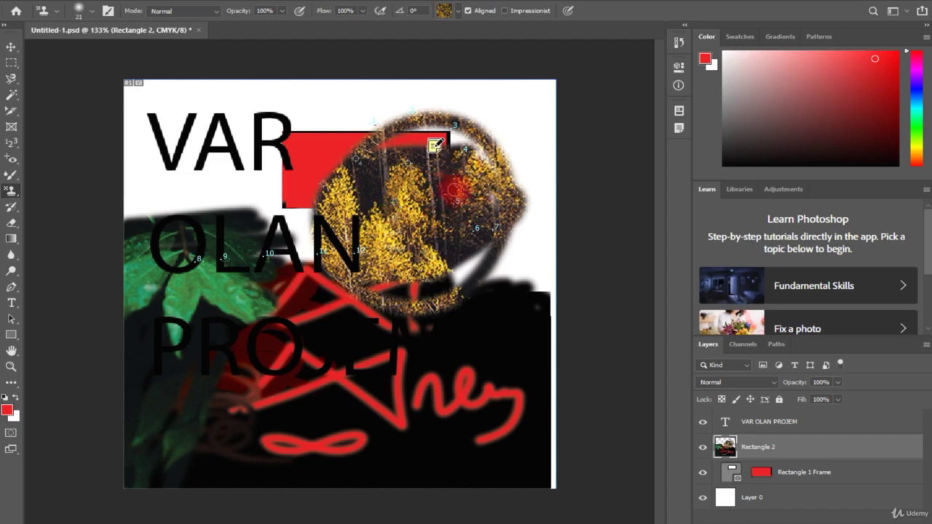
pyautogui.moveTo(470, 215); pyautogui.dragTo(393, 273)
pyautogui.click(11, 206)
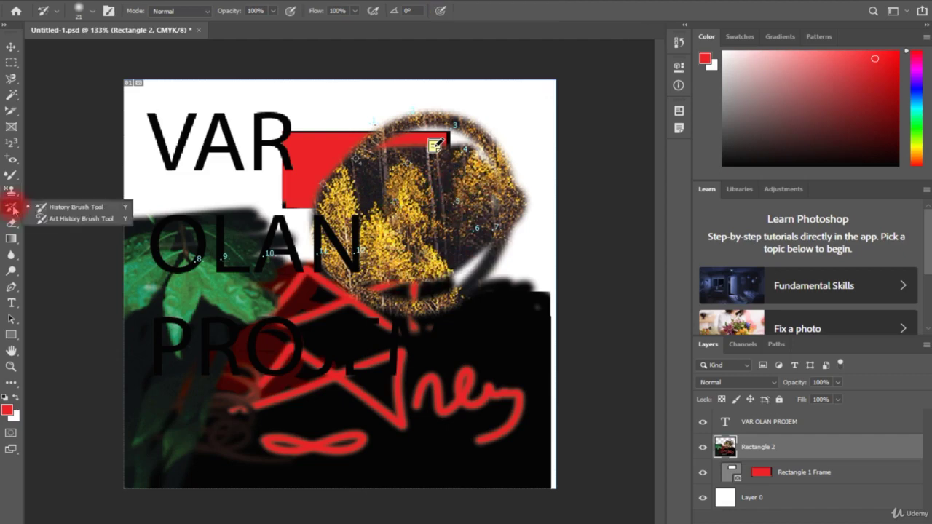
pyautogui.click(73, 207)
pyautogui.click(240, 219)
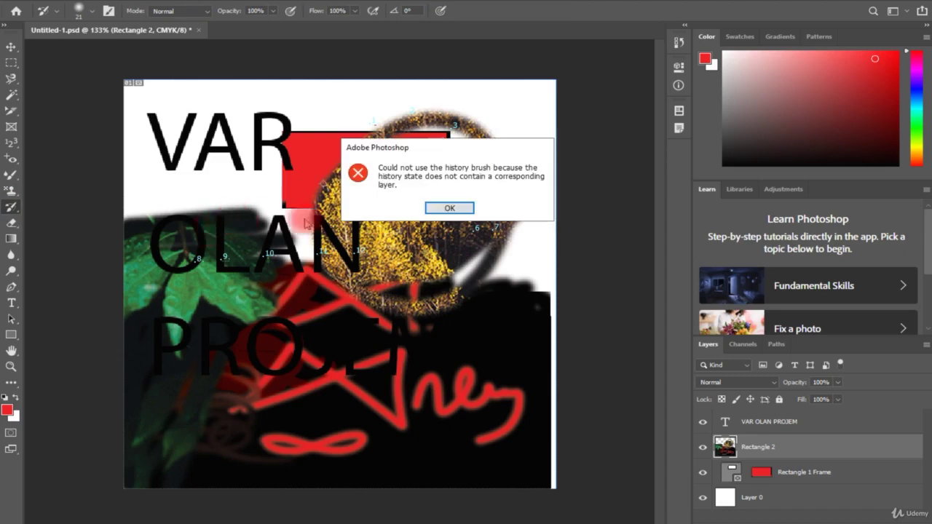
pyautogui.click(443, 207)
pyautogui.click(11, 209)
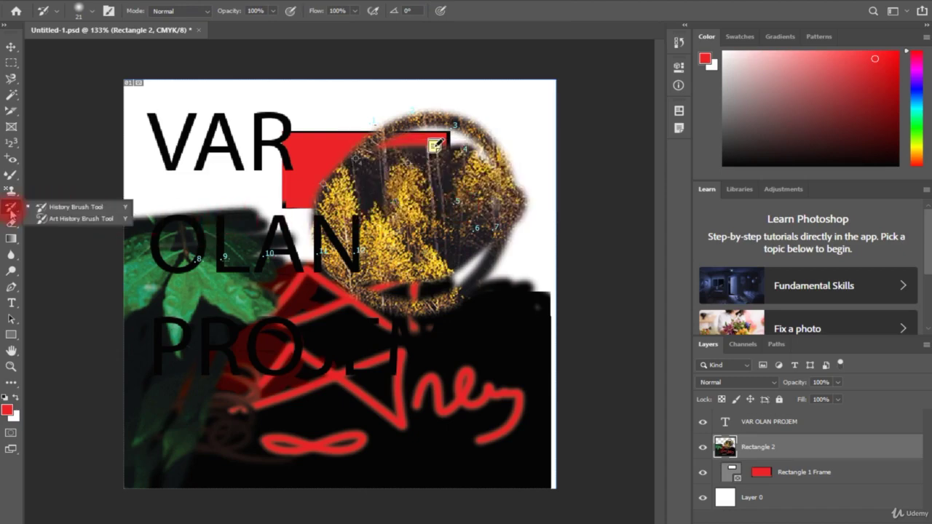
pyautogui.click(72, 218)
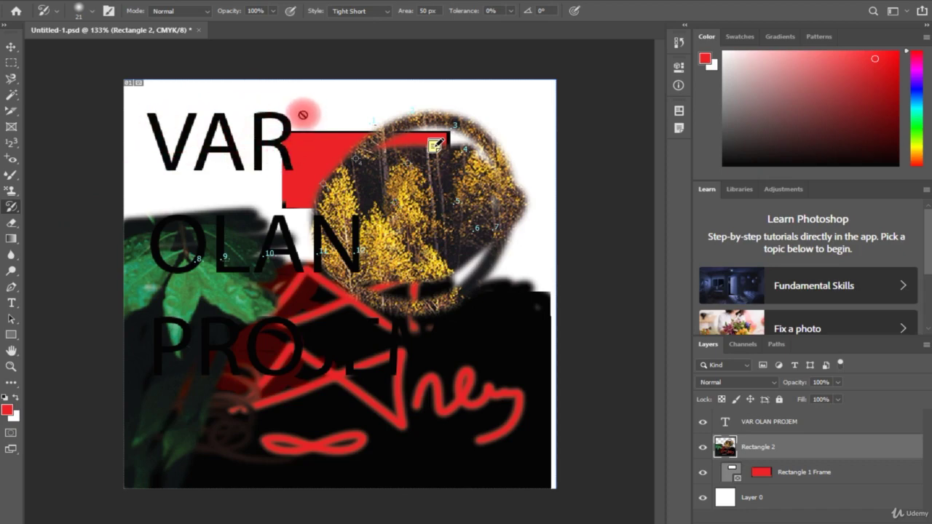
pyautogui.rightClick(12, 207)
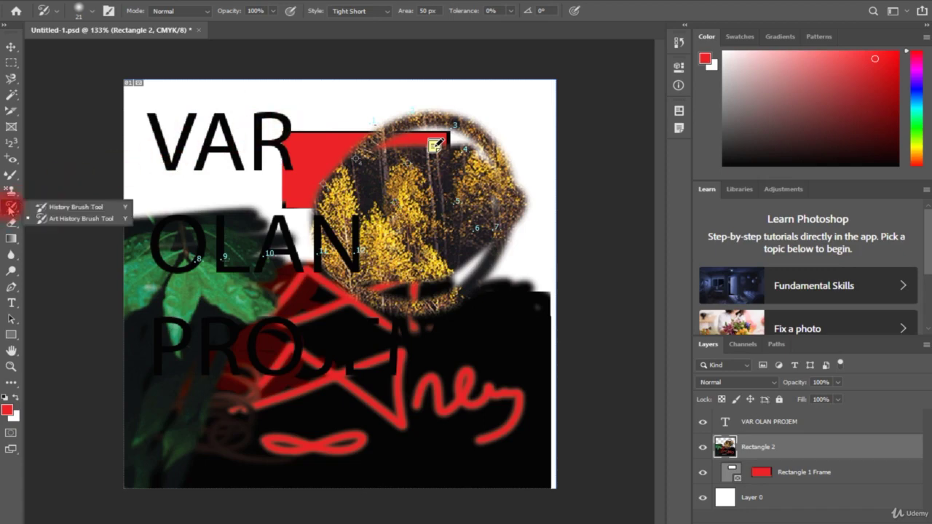
pyautogui.rightClick(11, 222)
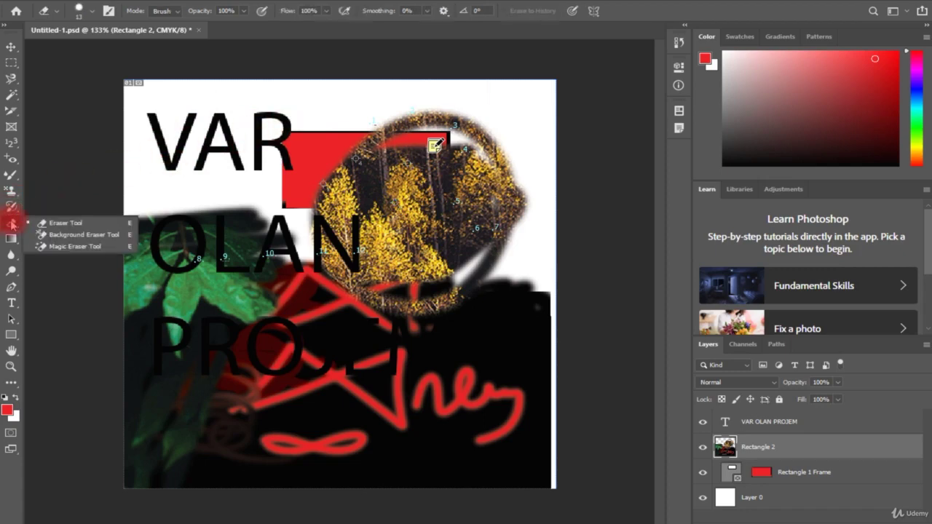
# Step: Erase strips through the golden trees, the red rectangle streaks and the leaf area
pyautogui.click(97, 218)
pyautogui.moveTo(251, 215)
pyautogui.mouseDown()
pyautogui.moveTo(477, 174)
pyautogui.moveTo(350, 116)
pyautogui.moveTo(389, 148)
pyautogui.mouseUp()
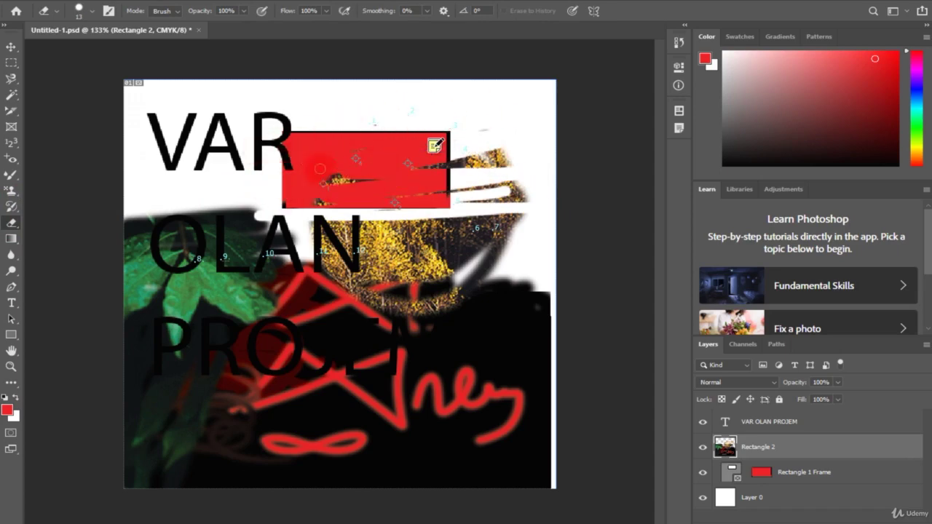
pyautogui.moveTo(332, 193); pyautogui.dragTo(408, 145)
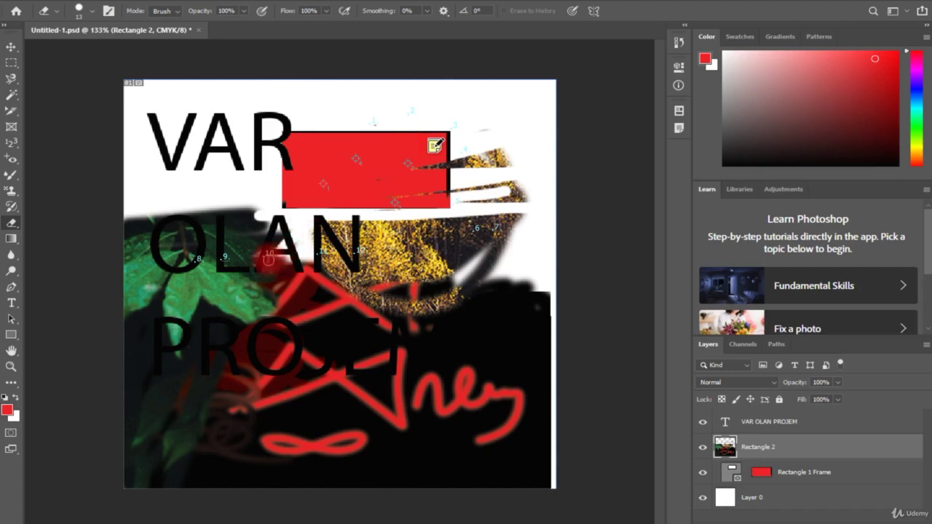
pyautogui.moveTo(269, 256); pyautogui.dragTo(219, 188)
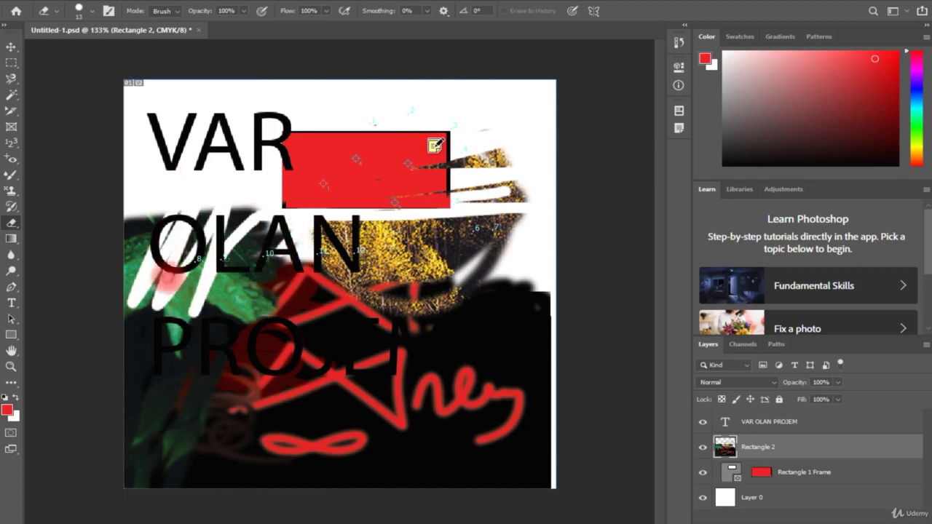
pyautogui.moveTo(14, 239); pyautogui.dragTo(41, 237)
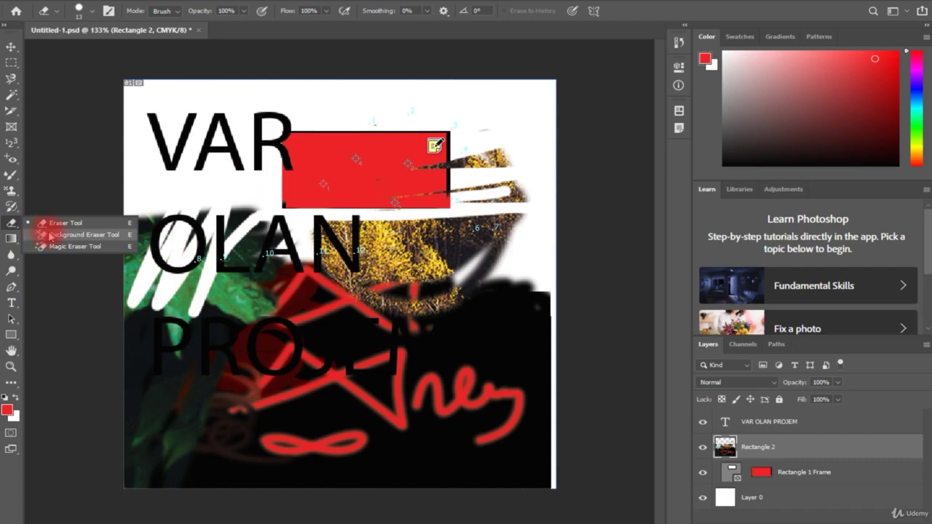
pyautogui.moveTo(51, 235); pyautogui.dragTo(52, 236)
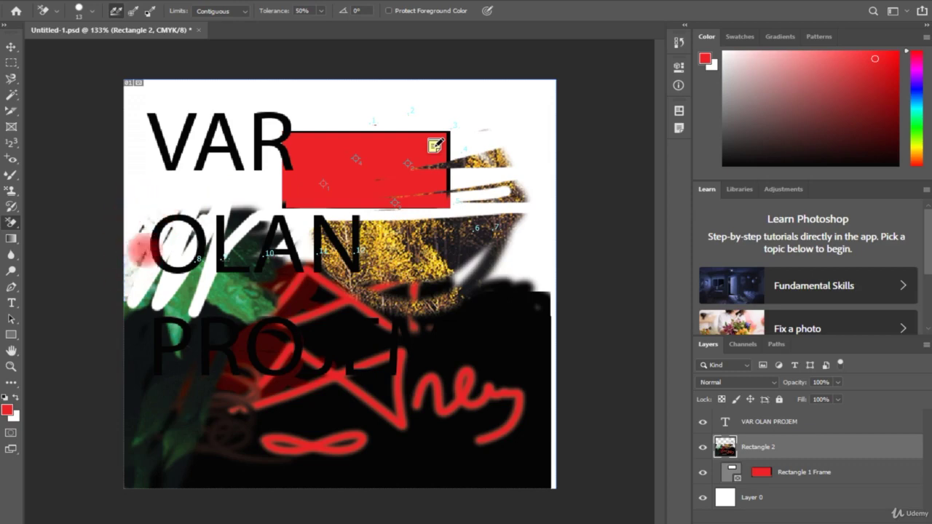
# Step: Background-erase patches of Layer 0, the top corners and the area left of VAR
pyautogui.click(776, 492)
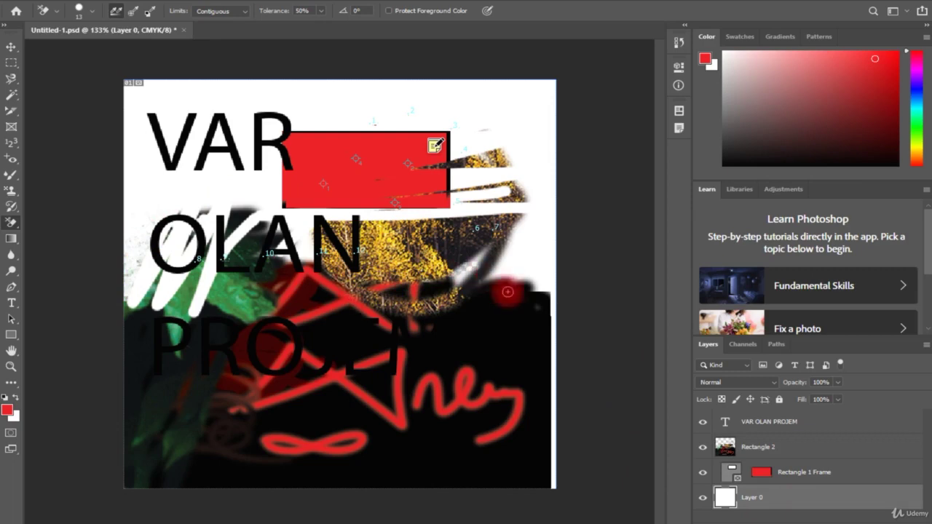
pyautogui.moveTo(477, 262)
pyautogui.mouseDown()
pyautogui.moveTo(557, 264)
pyautogui.moveTo(527, 144)
pyautogui.moveTo(539, 135)
pyautogui.moveTo(557, 214)
pyautogui.moveTo(545, 150)
pyautogui.moveTo(543, 186)
pyautogui.moveTo(541, 94)
pyautogui.moveTo(535, 124)
pyautogui.moveTo(527, 101)
pyautogui.moveTo(468, 141)
pyautogui.mouseUp()
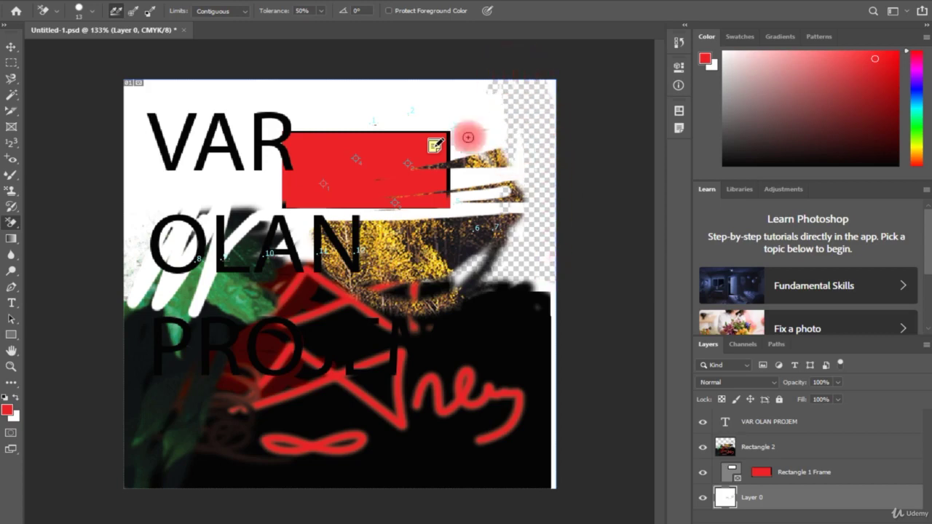
pyautogui.moveTo(129, 124); pyautogui.dragTo(299, 106)
pyautogui.moveTo(88, 117)
pyautogui.mouseDown()
pyautogui.moveTo(83, 148)
pyautogui.moveTo(142, 162)
pyautogui.moveTo(278, 161)
pyautogui.moveTo(183, 170)
pyautogui.moveTo(300, 144)
pyautogui.moveTo(251, 150)
pyautogui.mouseUp()
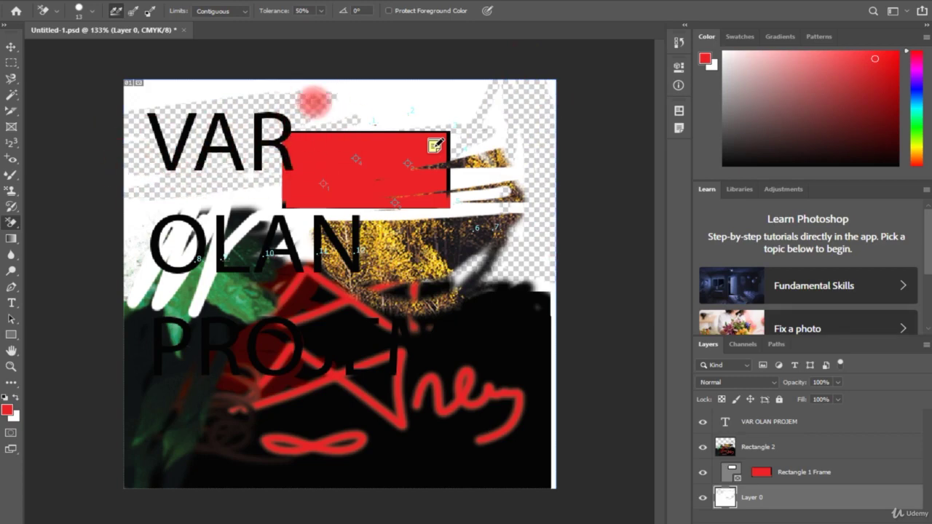
pyautogui.moveTo(314, 102); pyautogui.dragTo(277, 94)
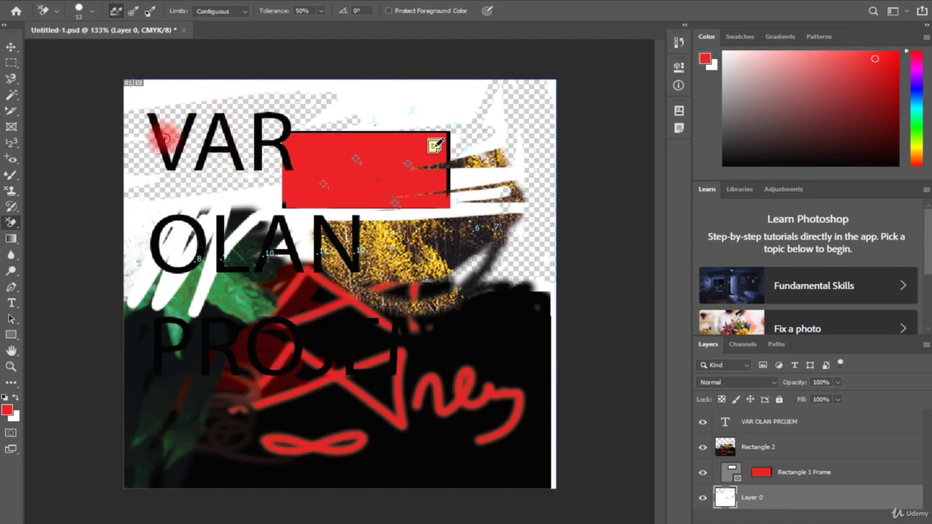
# Step: Magic-erase the white strokes at middle left and the white band across the top
pyautogui.rightClick(11, 222)
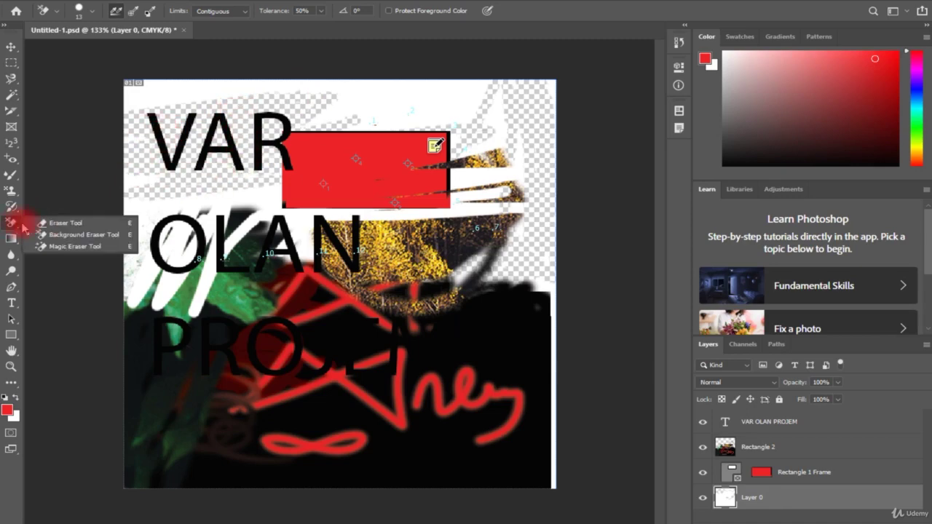
pyautogui.click(59, 247)
pyautogui.click(231, 216)
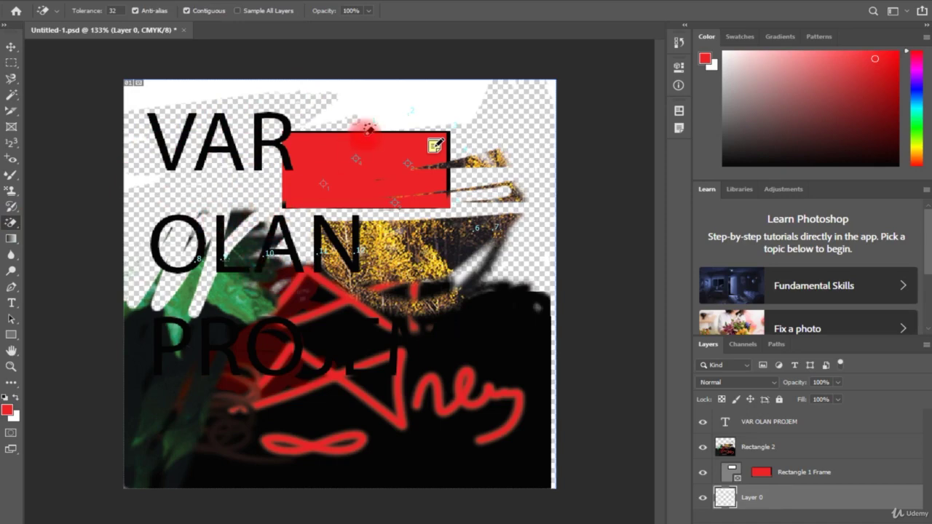
pyautogui.click(391, 107)
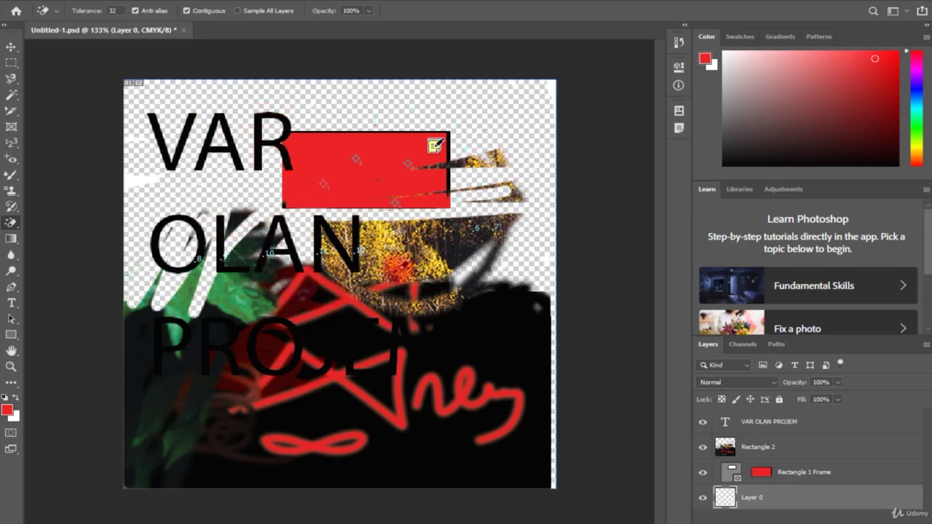
pyautogui.click(485, 340)
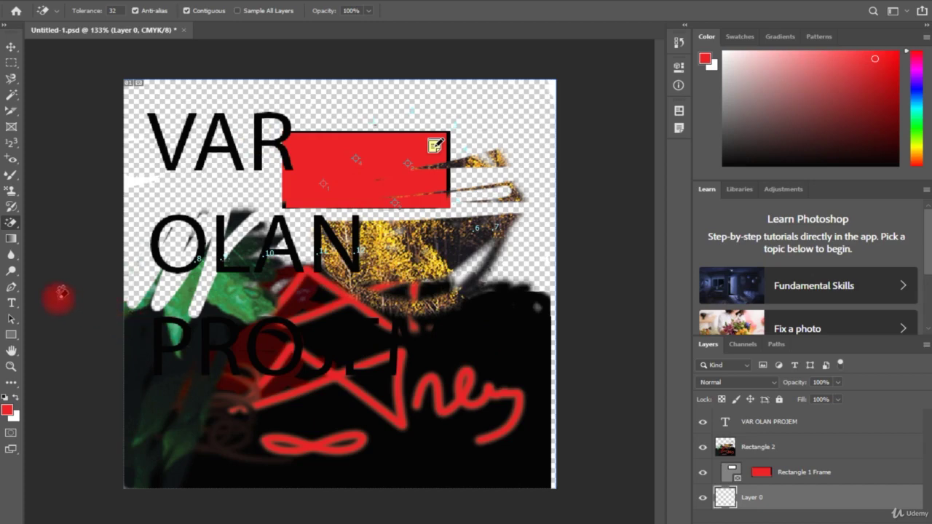
# Step: Fill Layer 0 with a diagonal red-to-white gradient and bring up the Gradient Editor
pyautogui.click(11, 223)
pyautogui.click(11, 239)
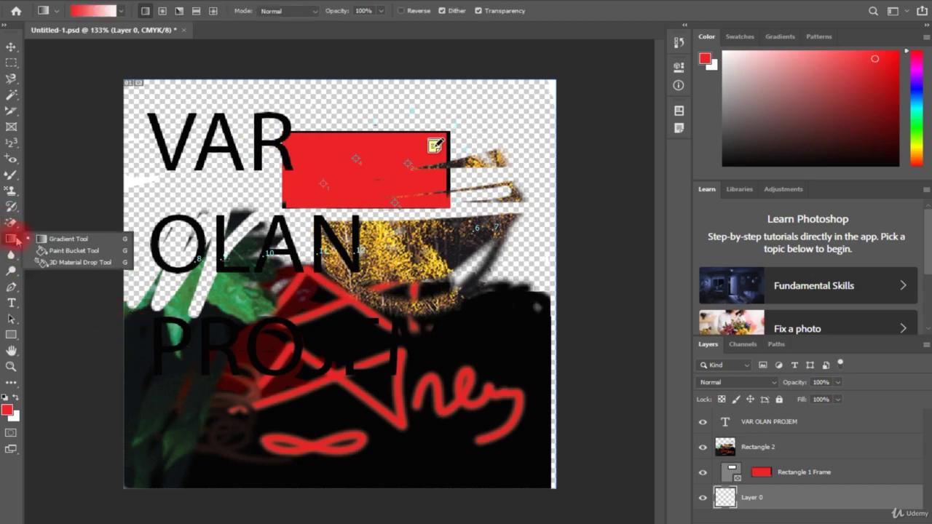
pyautogui.click(52, 241)
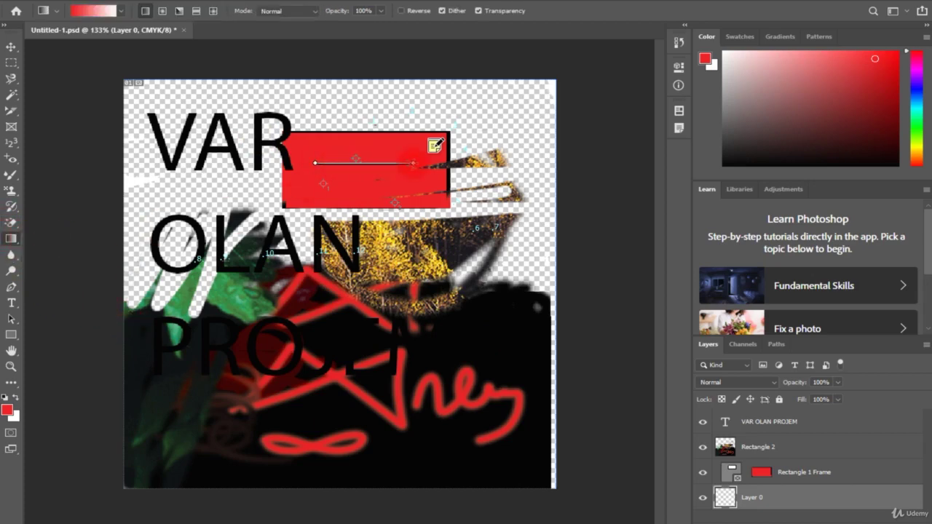
pyautogui.moveTo(315, 163); pyautogui.dragTo(413, 163)
pyautogui.moveTo(273, 188); pyautogui.dragTo(364, 247)
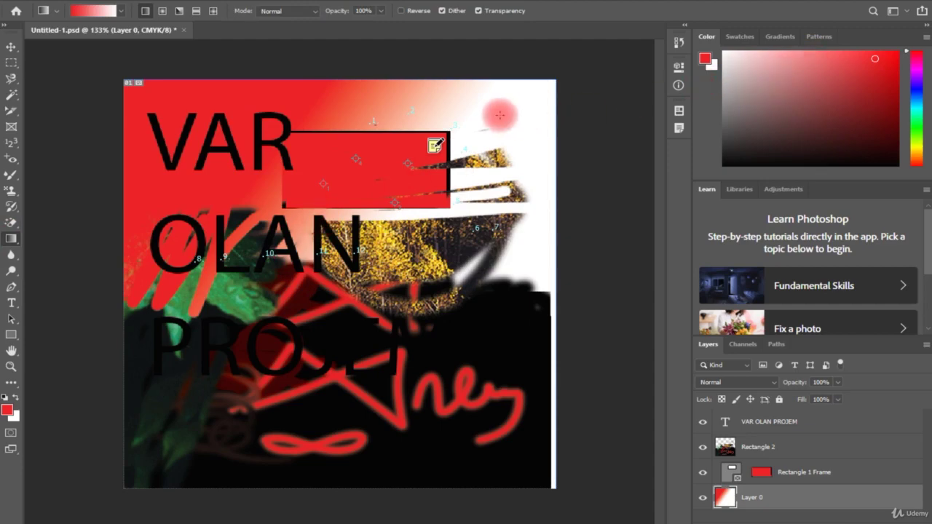
pyautogui.click(122, 12)
pyautogui.click(93, 11)
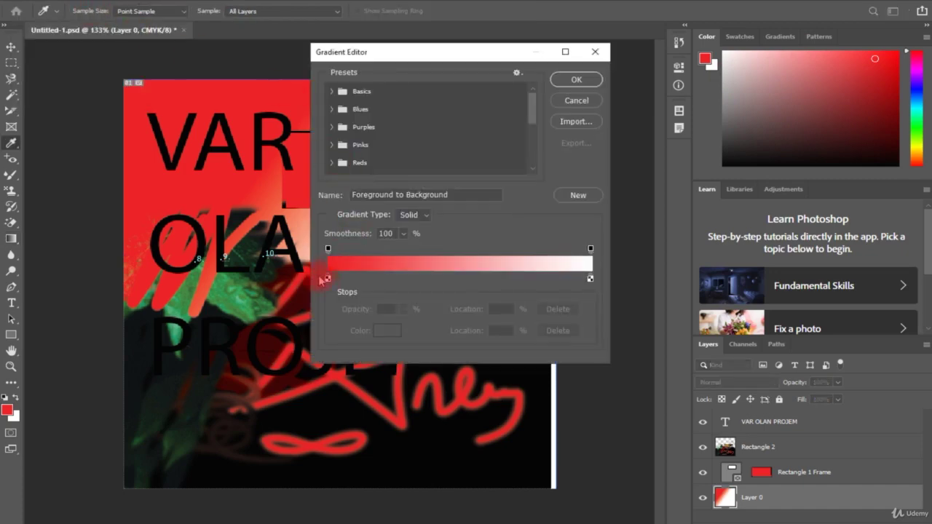
# Step: In the Gradient Editor, set the left stop to blue and the right stop to red
pyautogui.doubleClick(328, 279)
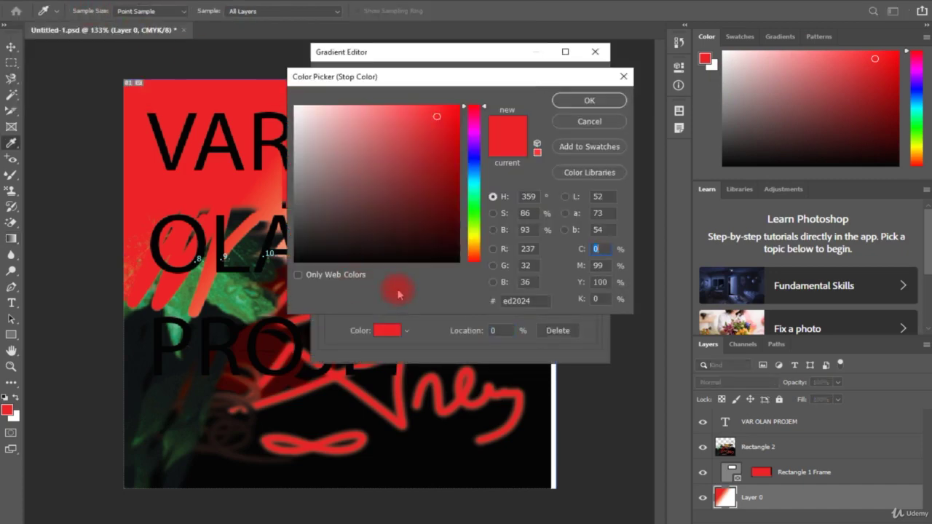
pyautogui.click(590, 121)
pyautogui.doubleClick(328, 279)
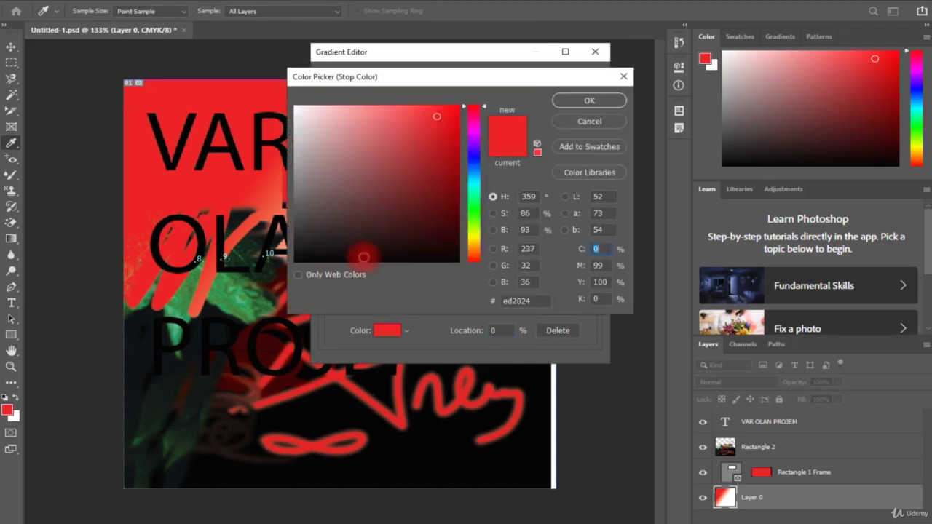
pyautogui.click(473, 177)
pyautogui.click(565, 99)
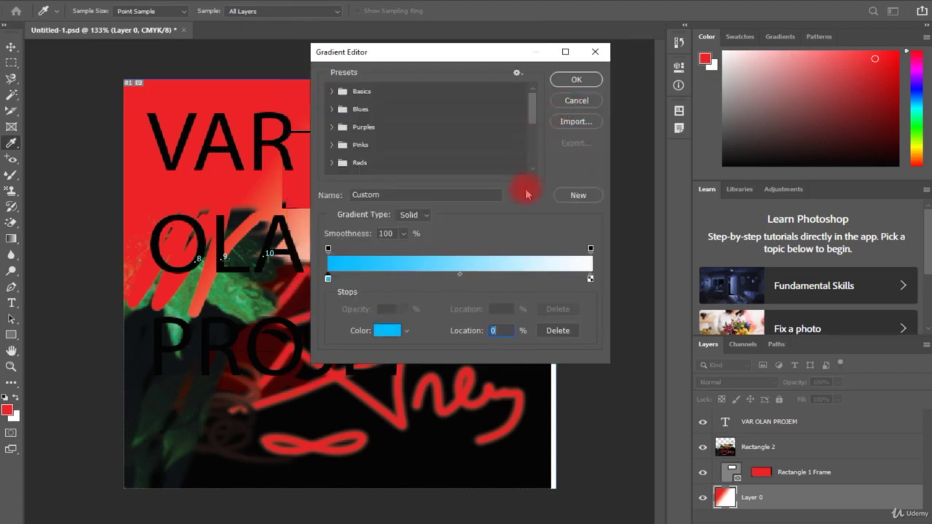
pyautogui.doubleClick(590, 279)
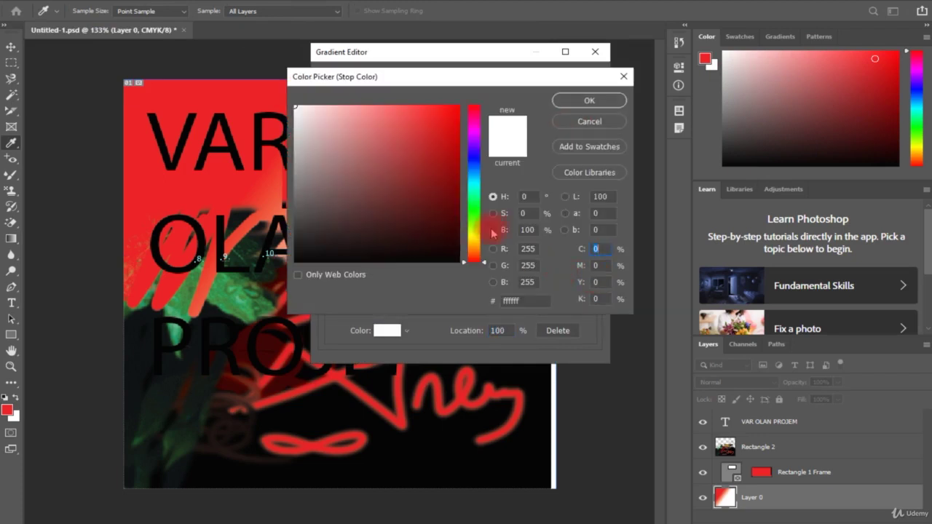
pyautogui.click(442, 186)
pyautogui.click(571, 100)
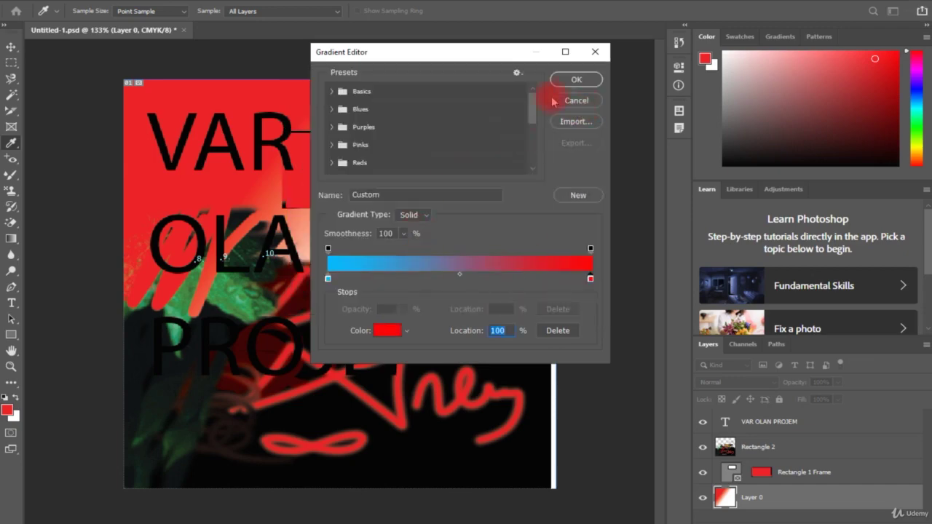
pyautogui.click(572, 79)
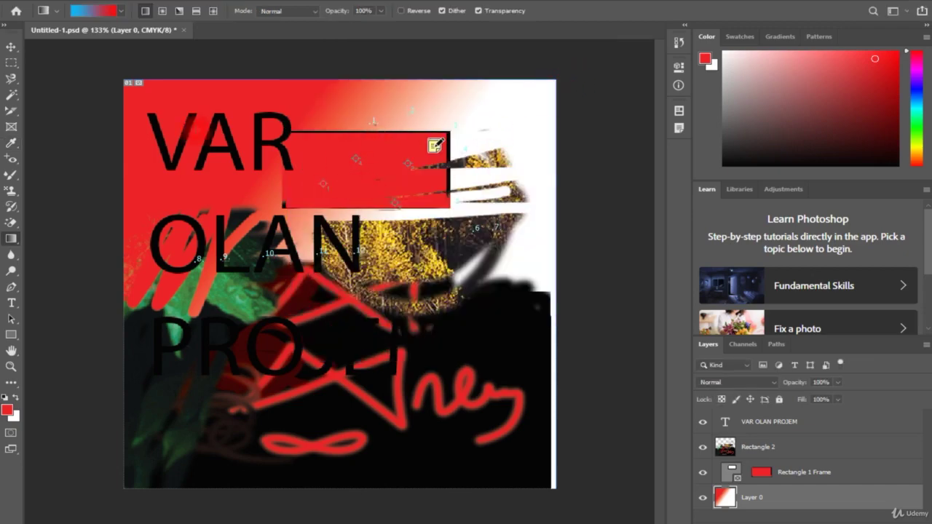
# Step: Fill Layer 0 with the gradient, running red at lower left to blue at upper right
pyautogui.rightClick(8, 240)
pyautogui.click(43, 235)
pyautogui.moveTo(391, 146); pyautogui.dragTo(178, 270)
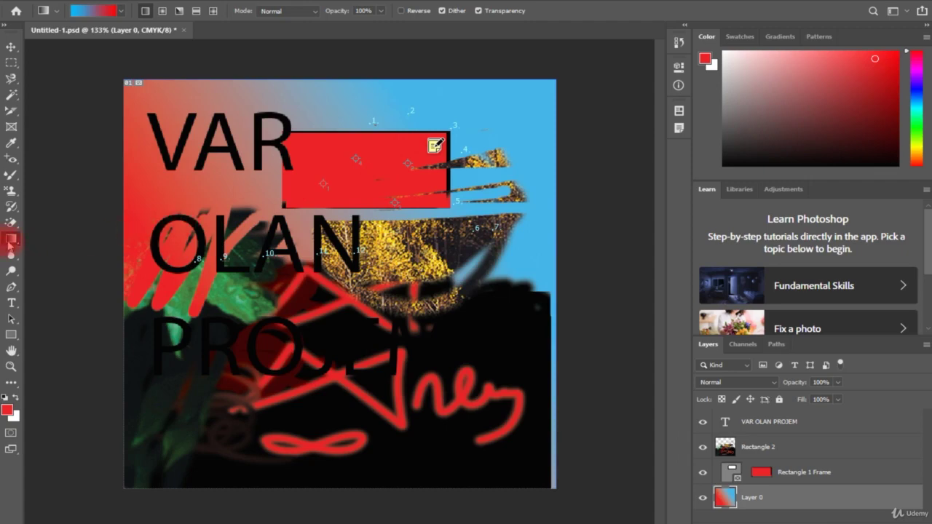
pyautogui.press('F7')
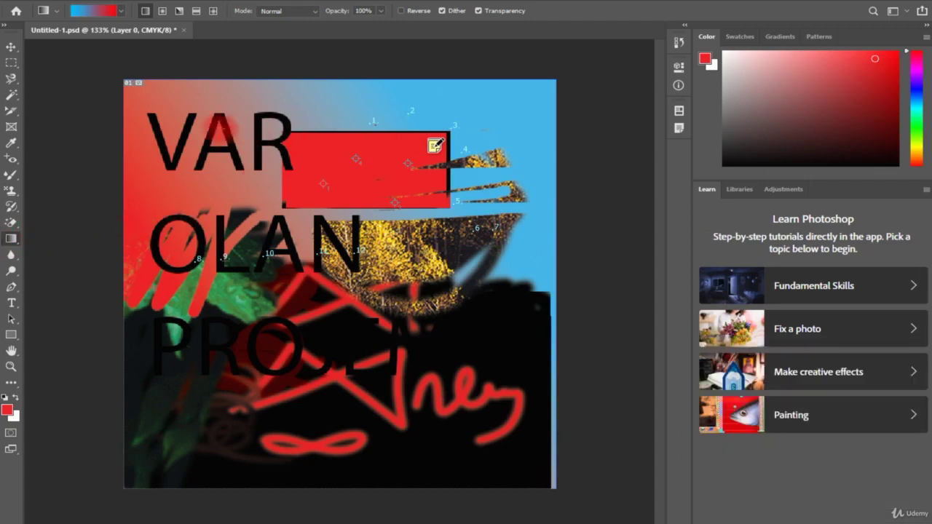
pyautogui.moveTo(208, 120); pyautogui.dragTo(349, 184)
pyautogui.moveTo(429, 119); pyautogui.dragTo(333, 222)
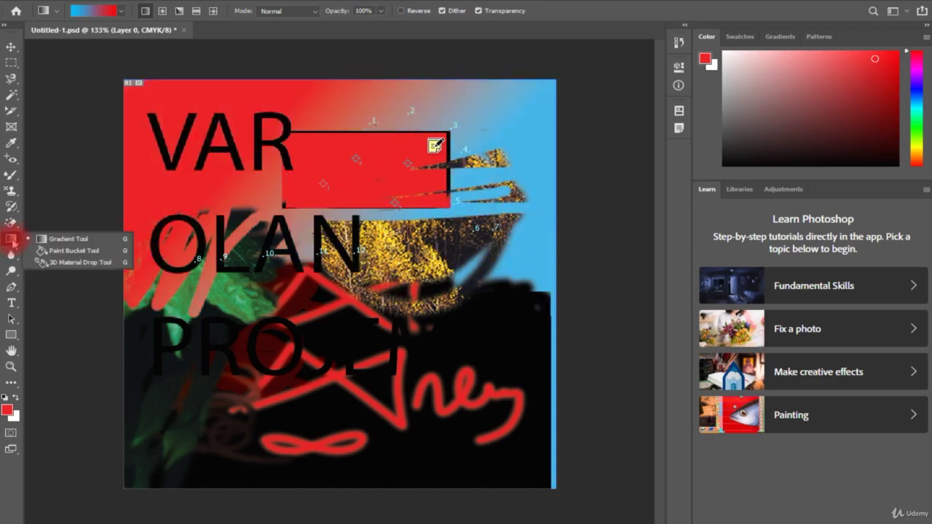
# Step: Flood-fill the blue top-right area and the pink bands red with the Paint Bucket
pyautogui.moveTo(12, 240); pyautogui.dragTo(77, 252)
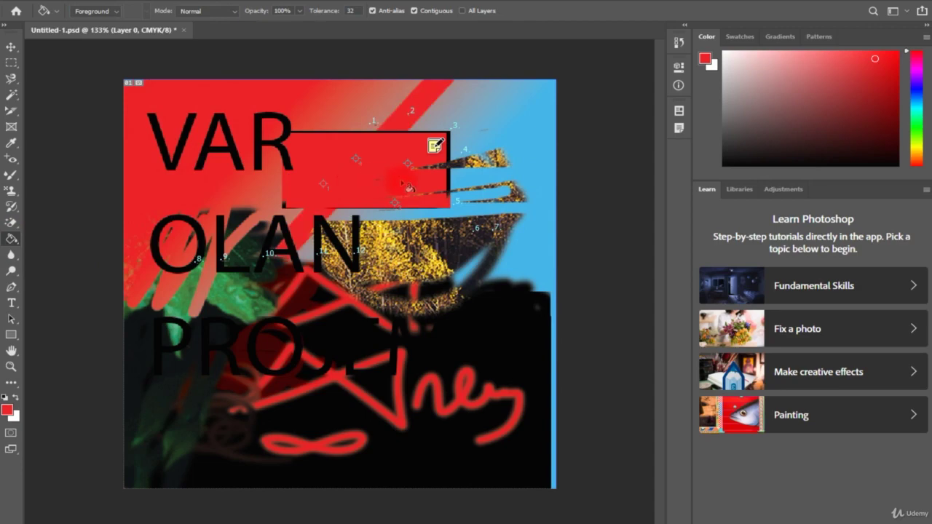
pyautogui.click(531, 162)
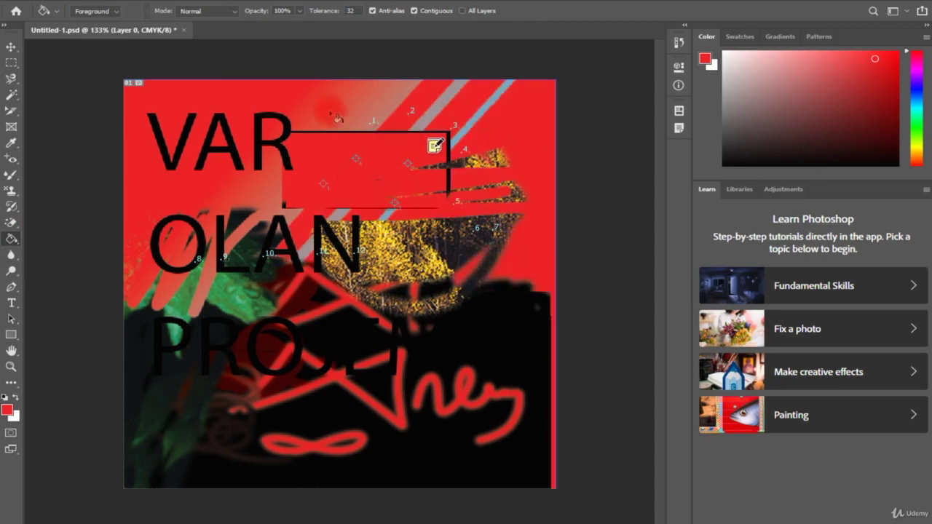
pyautogui.click(246, 125)
pyautogui.click(368, 137)
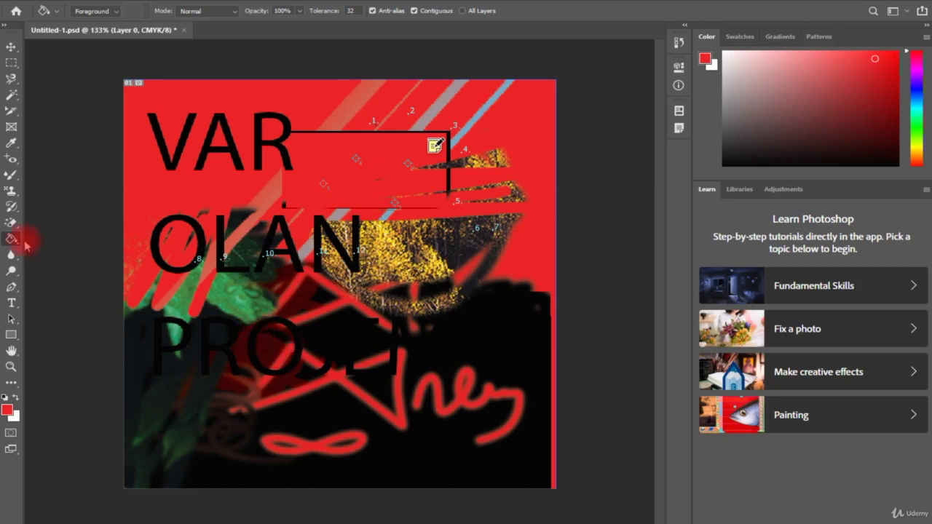
# Step: Blur a spot on the yellow area, then sharpen a stroke across the yellow texture
pyautogui.moveTo(15, 239); pyautogui.dragTo(51, 264)
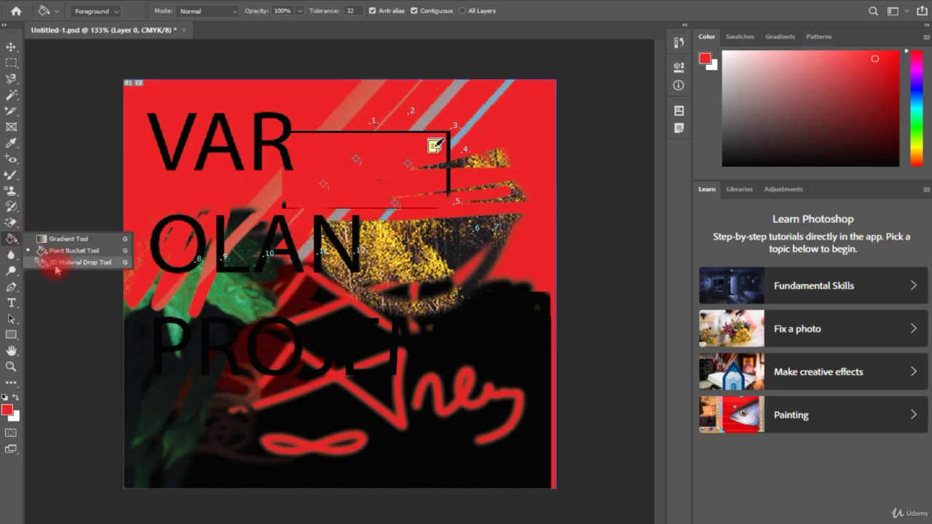
pyautogui.click(58, 263)
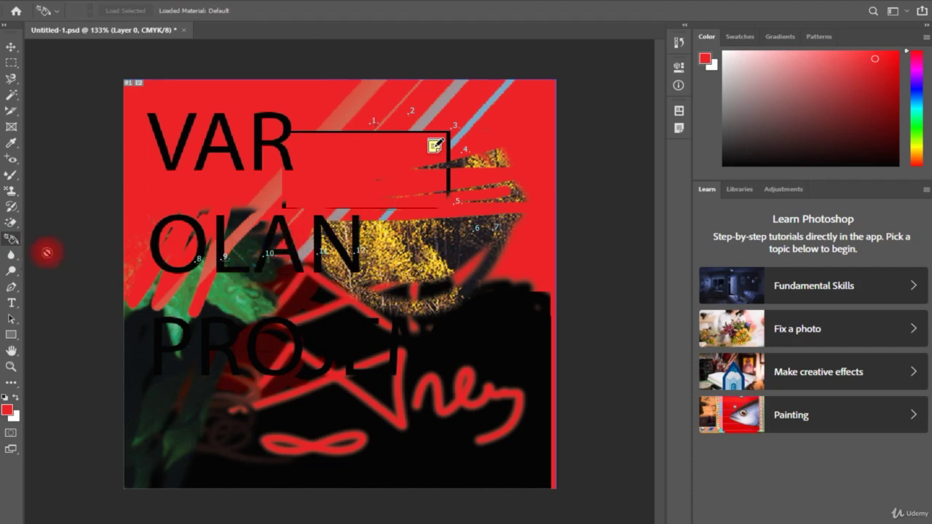
pyautogui.moveTo(11, 256); pyautogui.dragTo(61, 254)
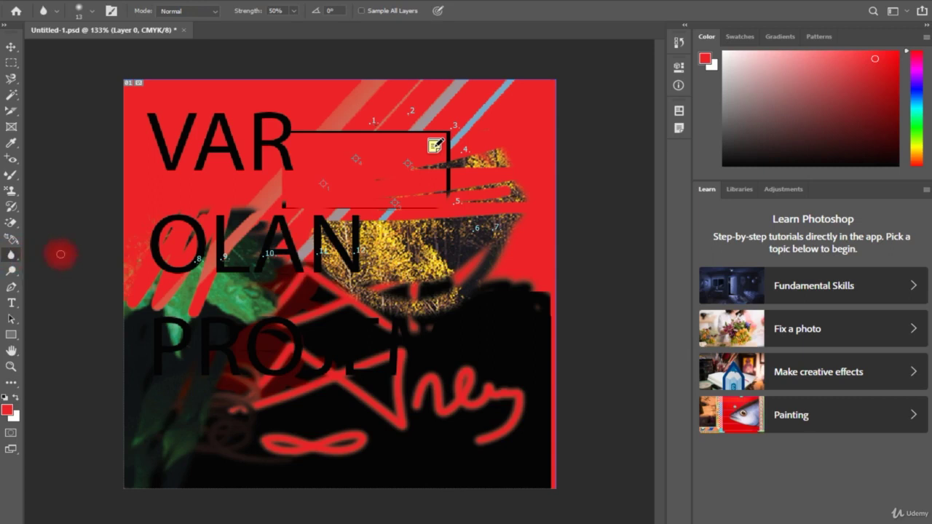
pyautogui.moveTo(364, 260); pyautogui.dragTo(412, 255)
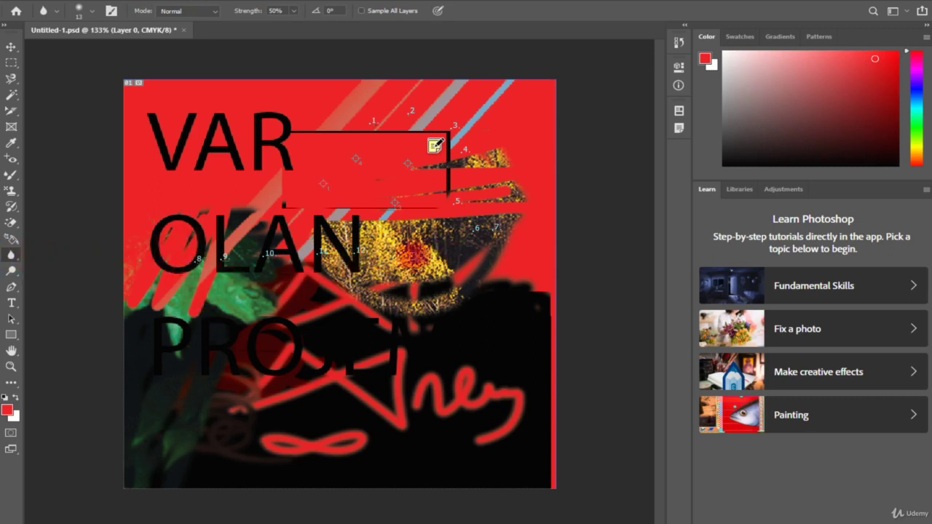
pyautogui.moveTo(11, 257); pyautogui.dragTo(55, 265)
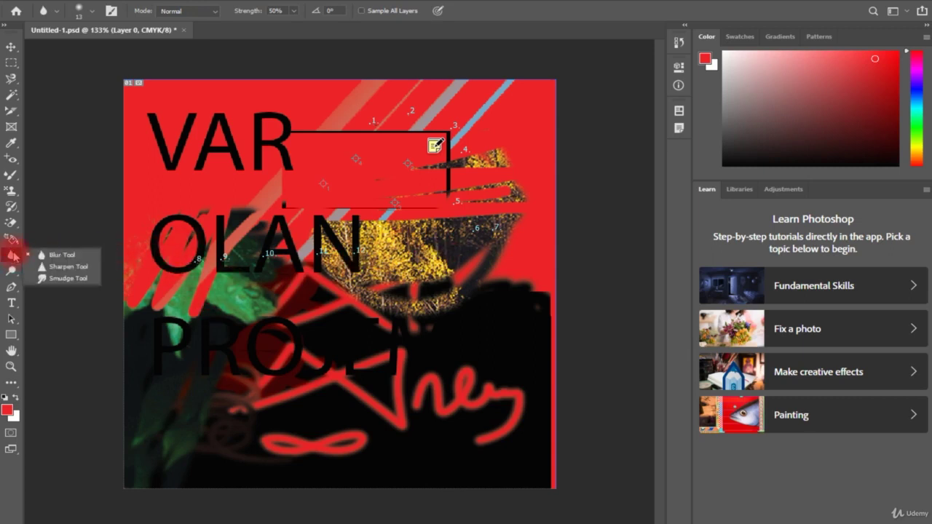
pyautogui.moveTo(385, 287); pyautogui.dragTo(432, 285)
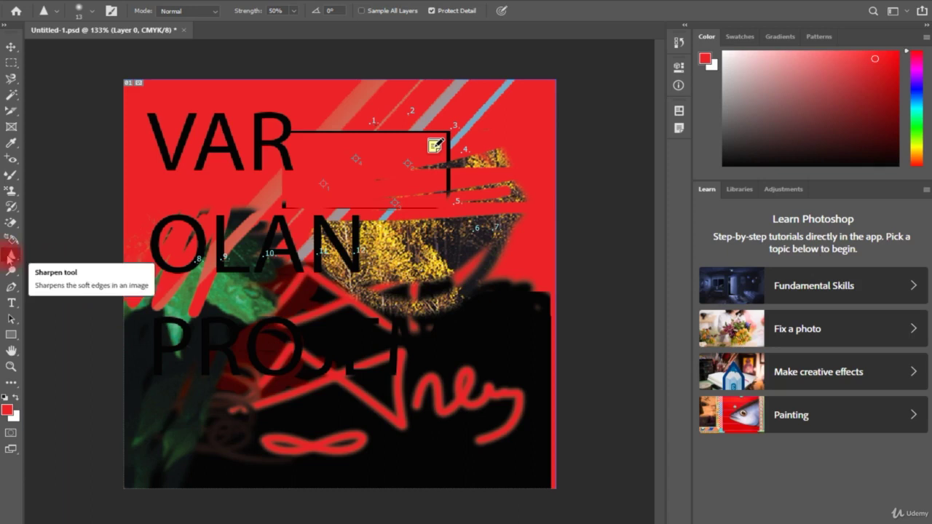
# Step: Smear the red paint near the lower-left strokes with the Smudge tool
pyautogui.rightClick(10, 255)
pyautogui.click(51, 281)
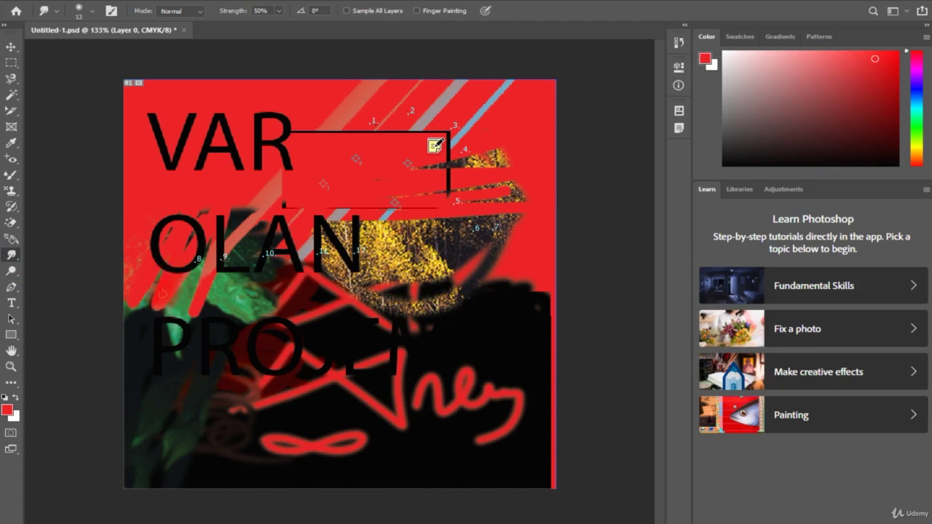
pyautogui.moveTo(157, 292); pyautogui.dragTo(185, 276)
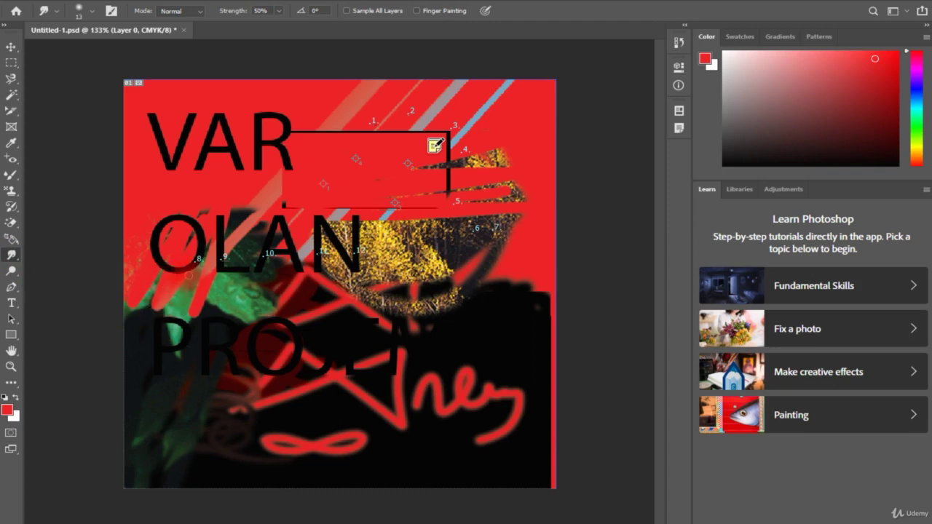
# Step: Select the Dodge tool, then switch to the Burn tool (Midtones, 50% exposure)
pyautogui.click(12, 270)
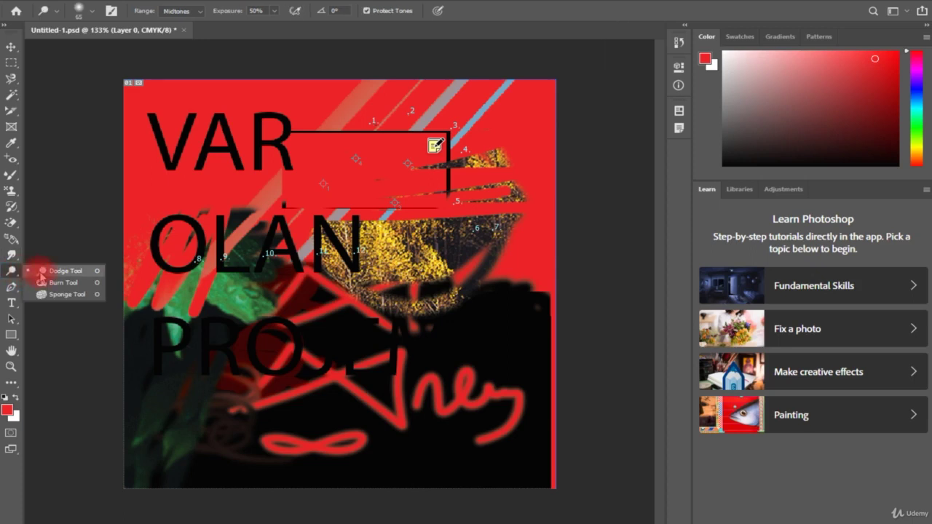
pyautogui.click(44, 272)
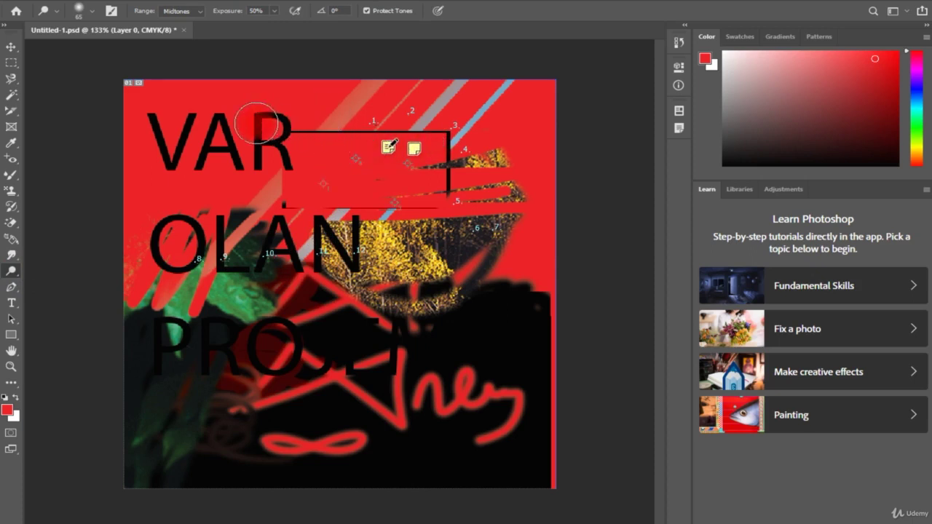
pyautogui.rightClick(10, 270)
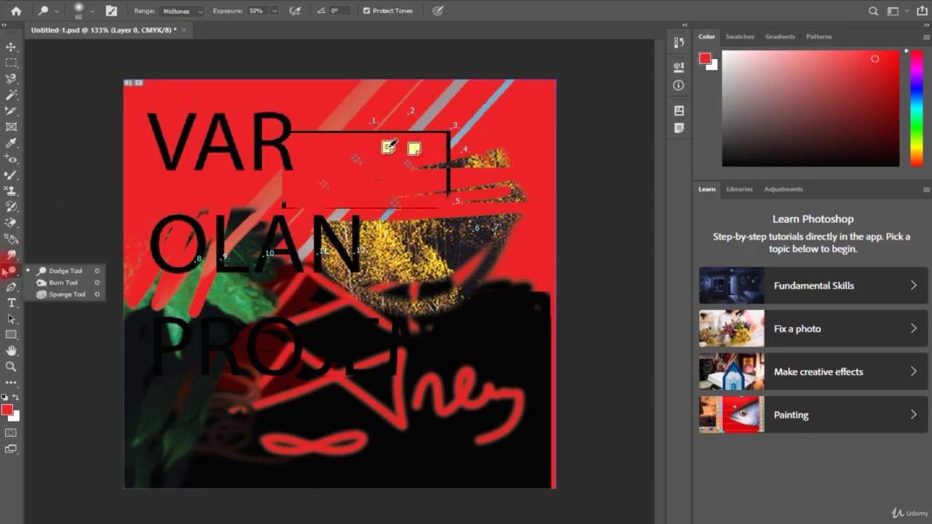
pyautogui.click(55, 283)
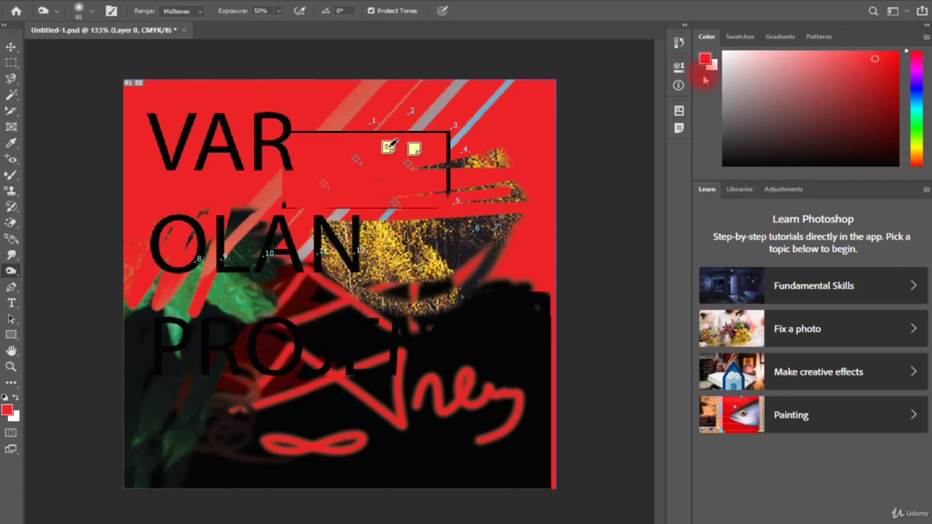
# Step: Show the Layers panel and delete the Rectangle 2 layer
pyautogui.click(255, 4)
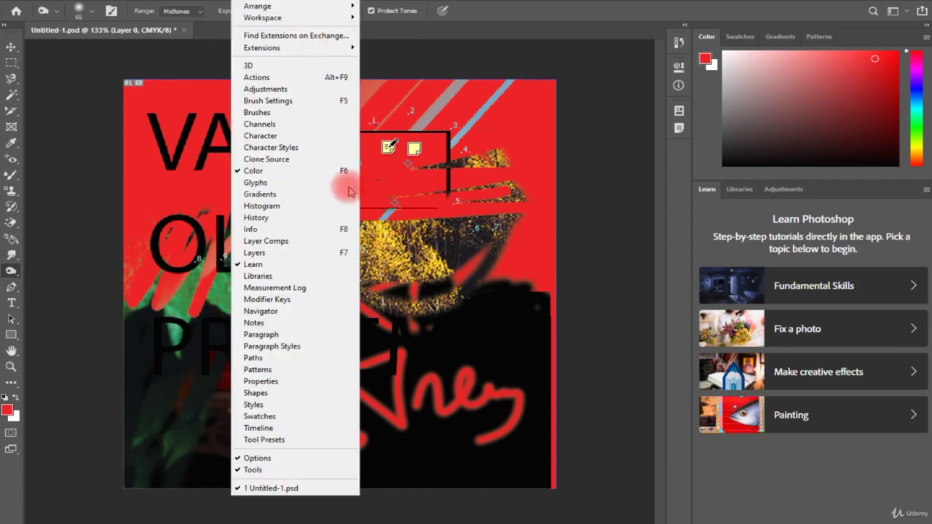
pyautogui.click(295, 262)
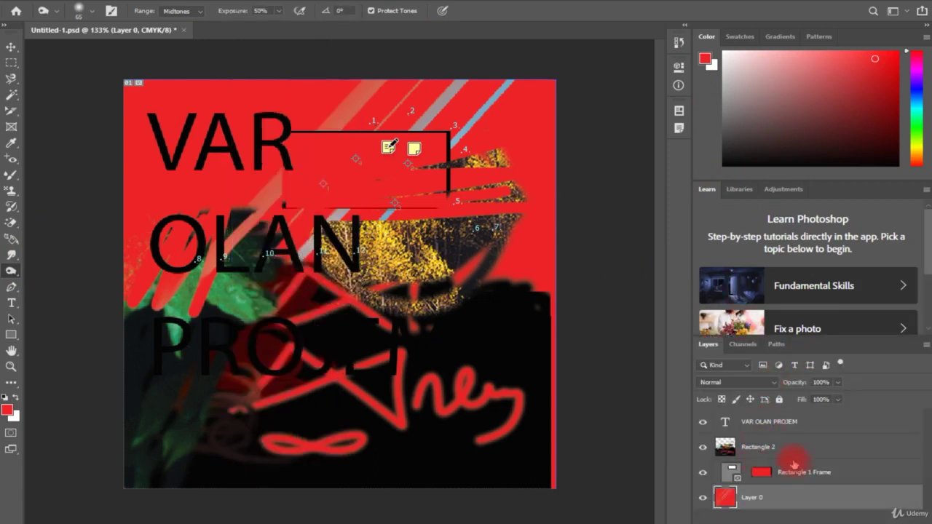
pyautogui.click(764, 448)
pyautogui.press('Delete')
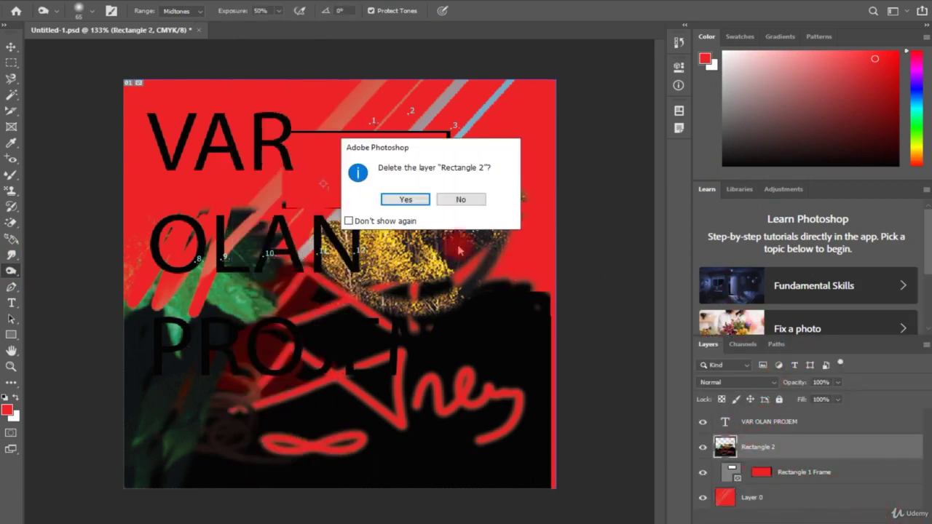
pyautogui.click(382, 198)
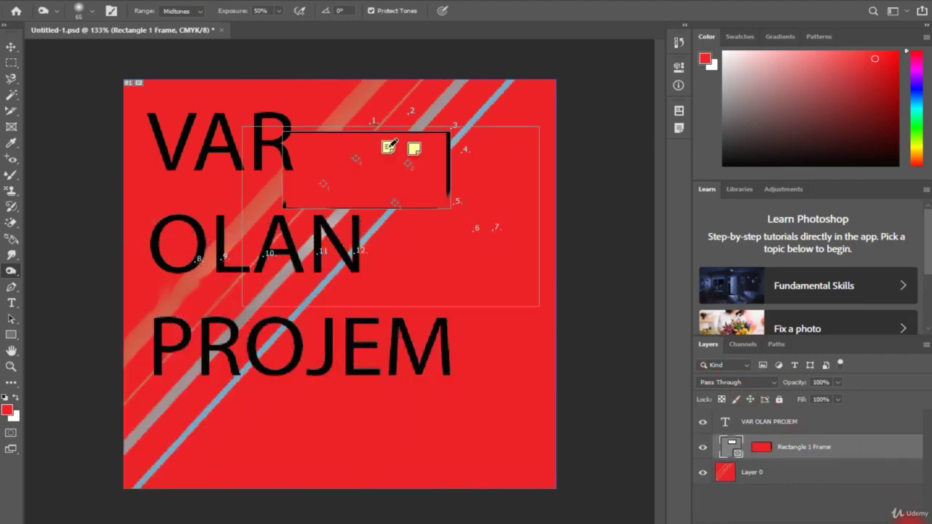
# Step: Delete the Rectangle 1 Frame layer and Layer 0
pyautogui.press('Delete')
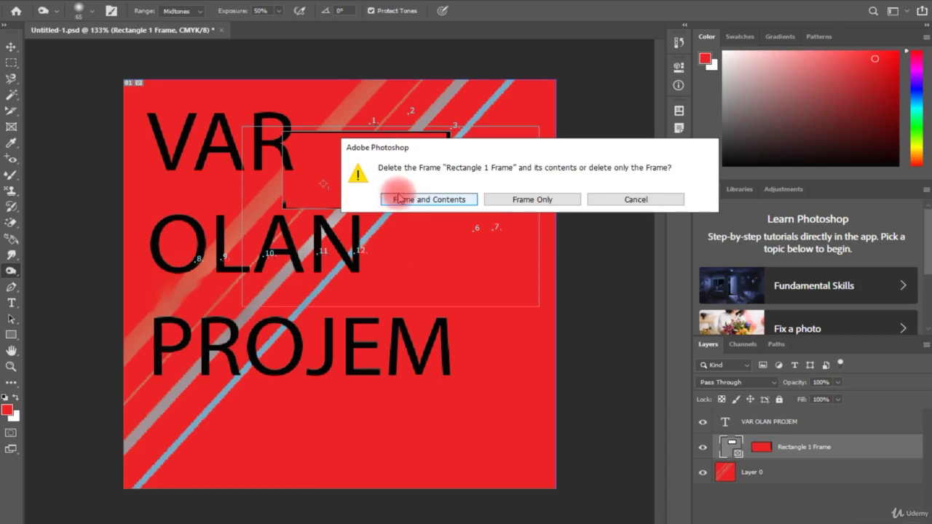
pyautogui.click(487, 199)
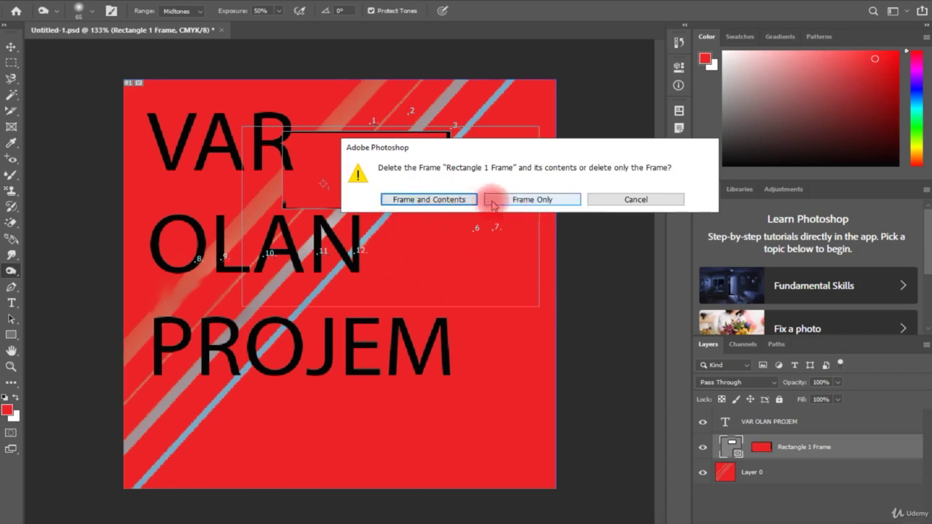
pyautogui.click(728, 447)
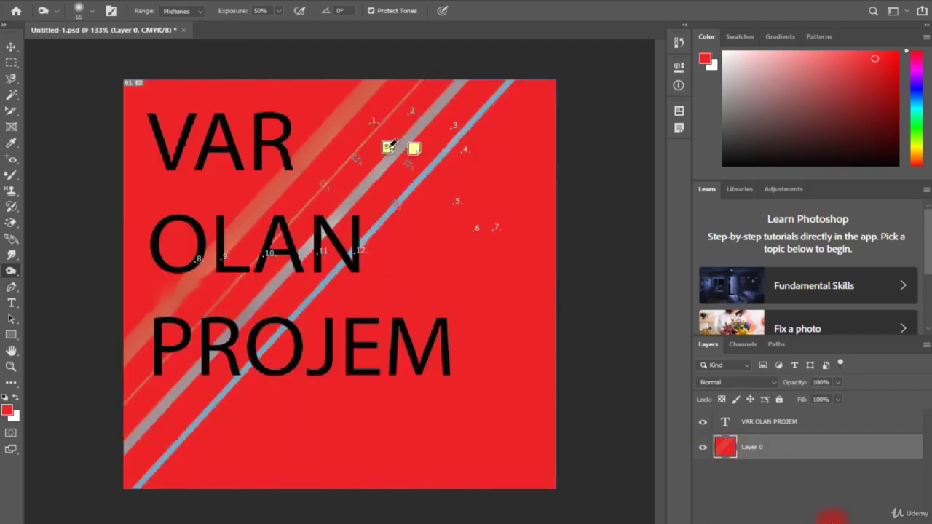
pyautogui.press('Delete')
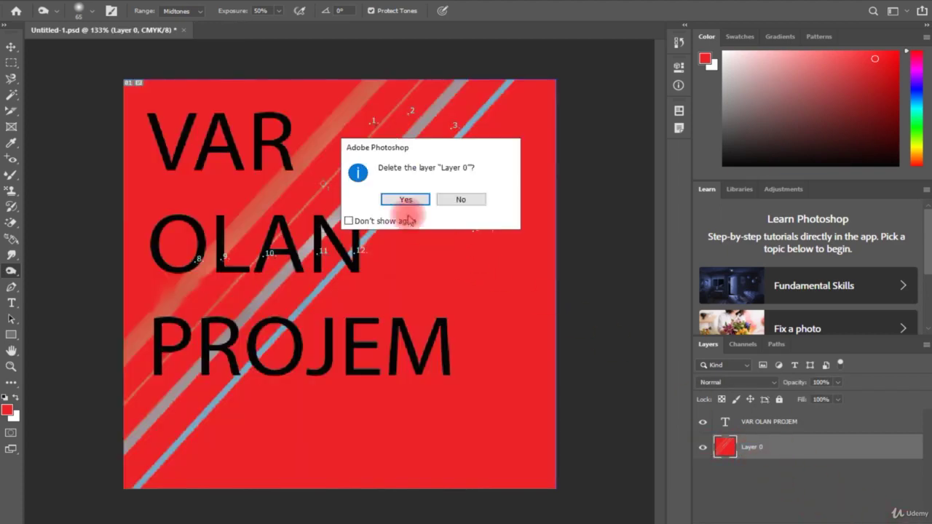
pyautogui.click(400, 201)
# Step: Nudge the text block slightly right with the Move tool
pyautogui.press('v')
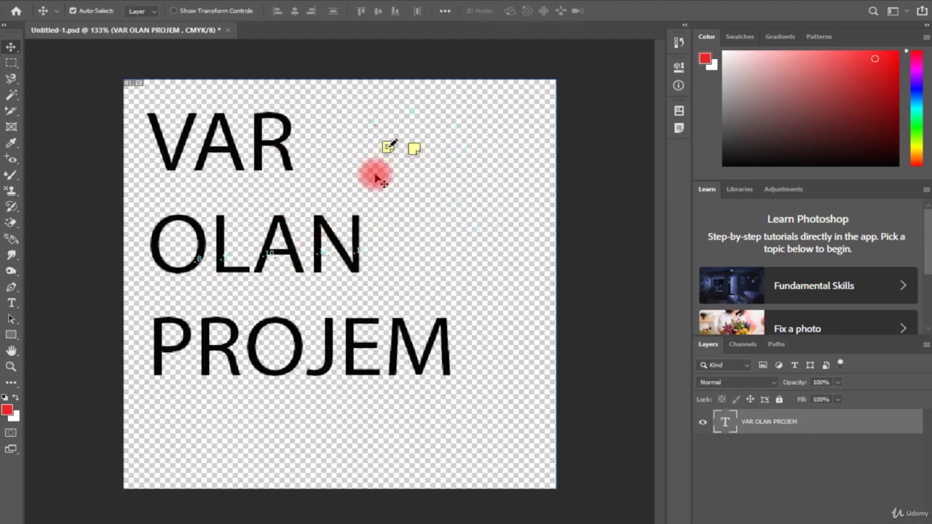
pyautogui.press('a')
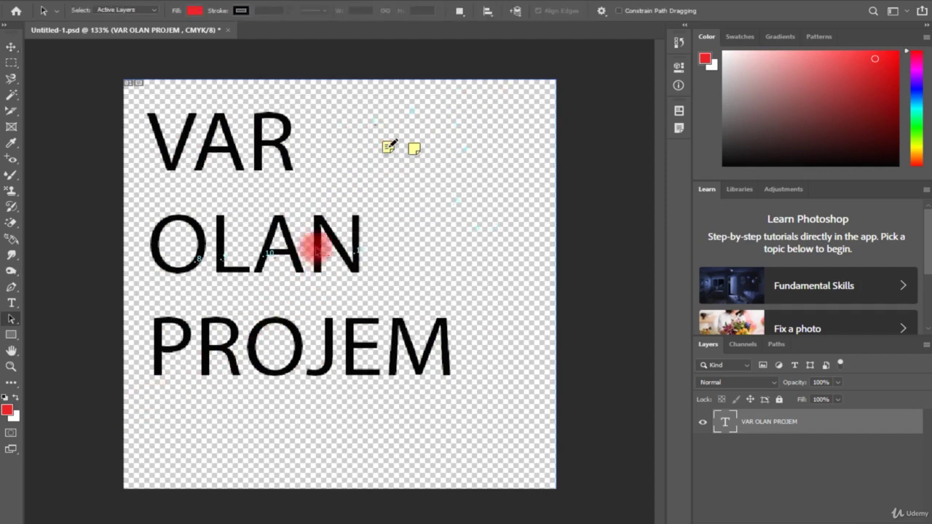
pyautogui.press('v')
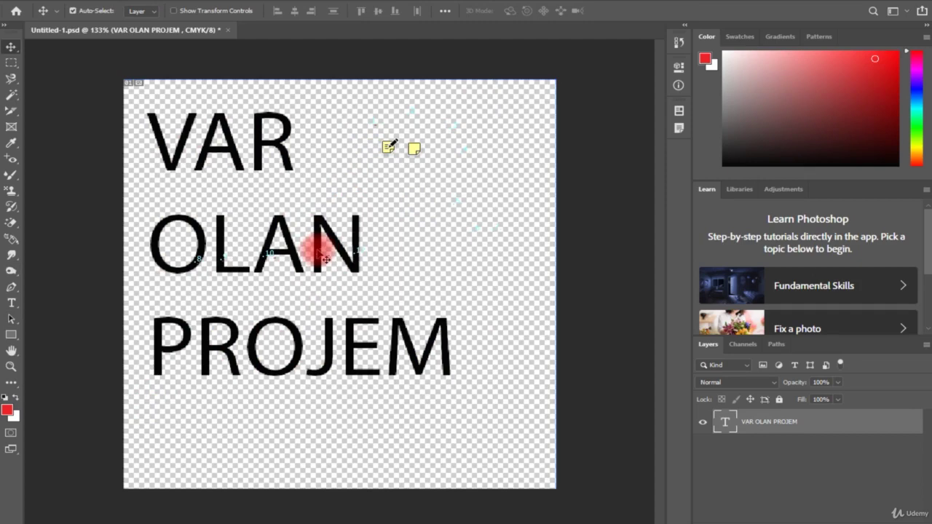
pyautogui.moveTo(317, 253); pyautogui.dragTo(331, 251)
# Step: Cut the text down to just VAR and move it lower on the canvas
pyautogui.doubleClick(337, 251)
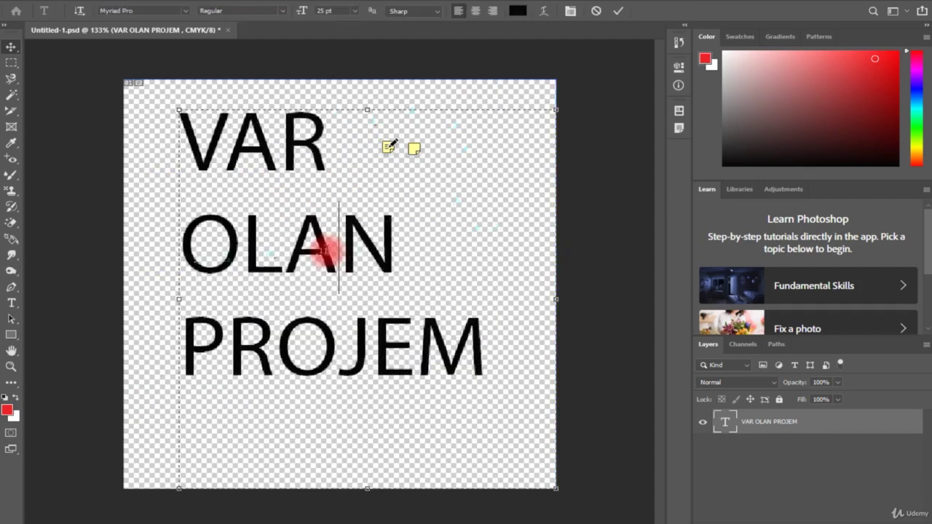
pyautogui.hotkey('ctrl', 'z')
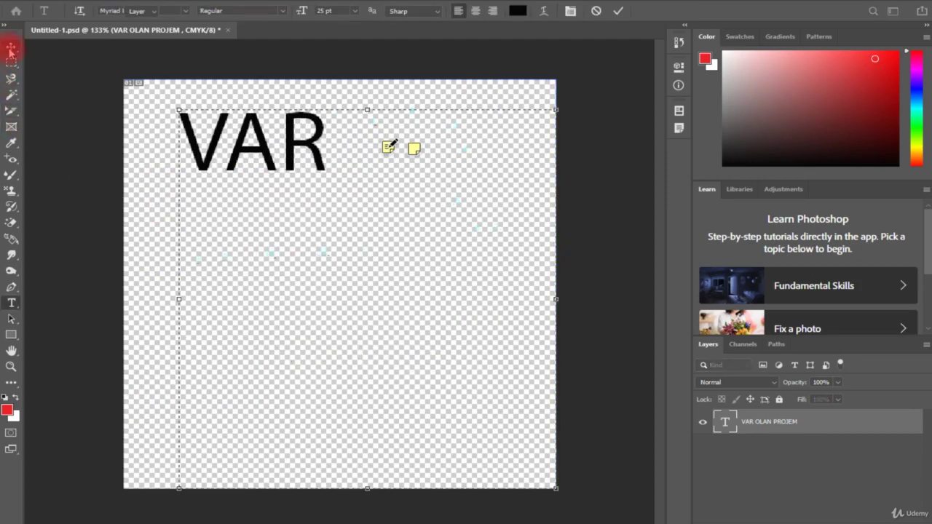
pyautogui.click(11, 48)
pyautogui.moveTo(212, 125); pyautogui.dragTo(259, 227)
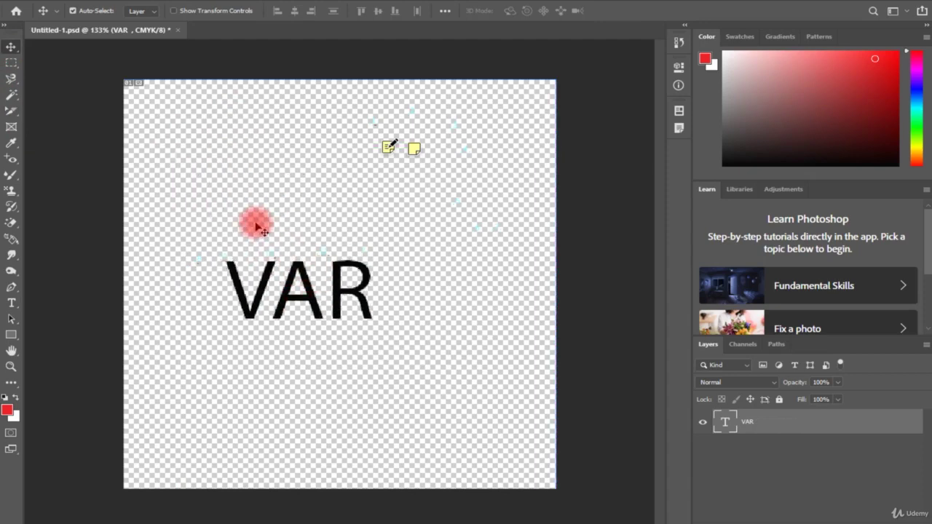
# Step: Rasterize the VAR text layer and run the Sponge tool over the AR letters
pyautogui.click(9, 272)
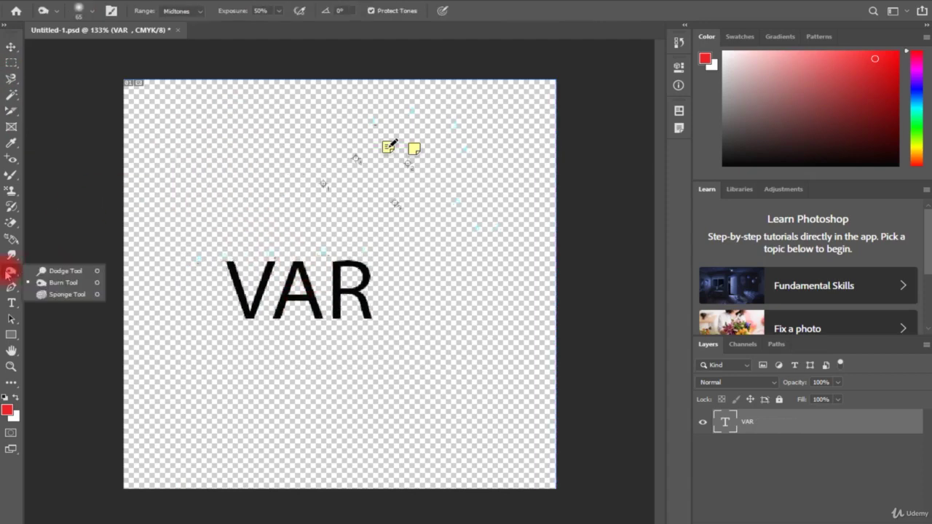
pyautogui.click(49, 294)
pyautogui.click(248, 288)
pyautogui.click(430, 209)
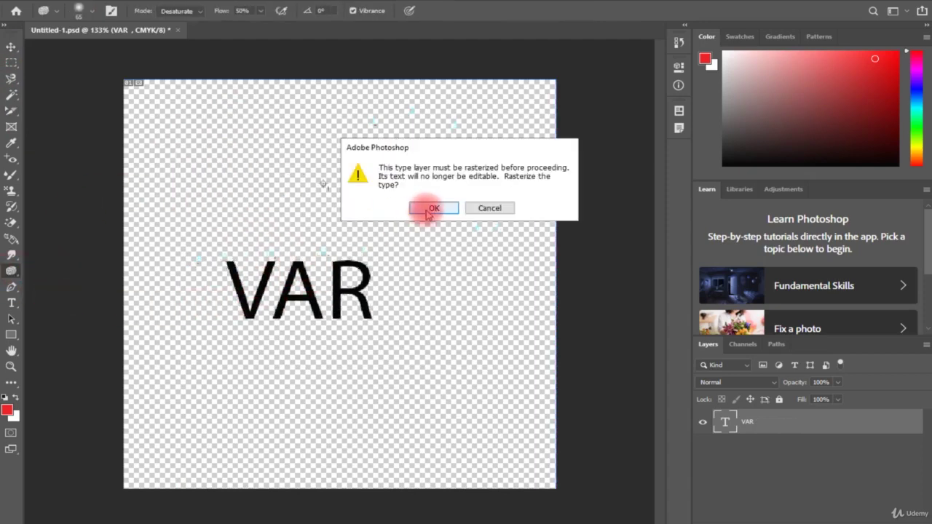
pyautogui.moveTo(339, 260)
pyautogui.mouseDown()
pyautogui.moveTo(372, 308)
pyautogui.moveTo(219, 267)
pyautogui.moveTo(26, 271)
pyautogui.mouseUp()
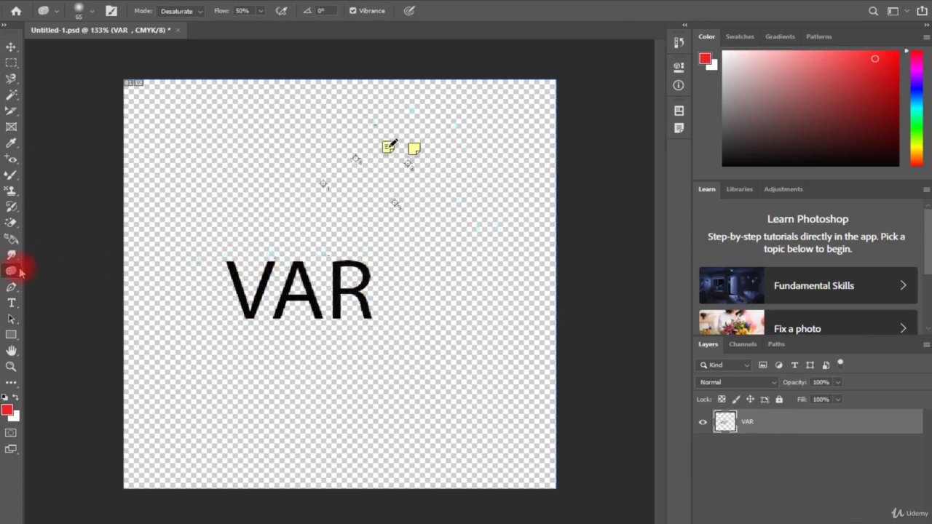